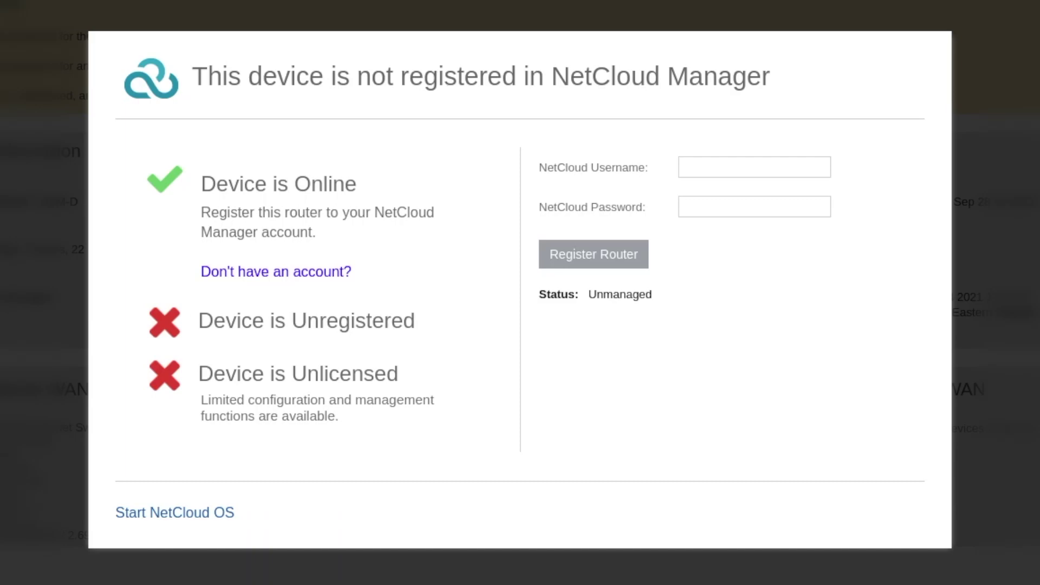
Register the first router to NetCloud Manager with the account username and password, then review its status.
click(796, 168)
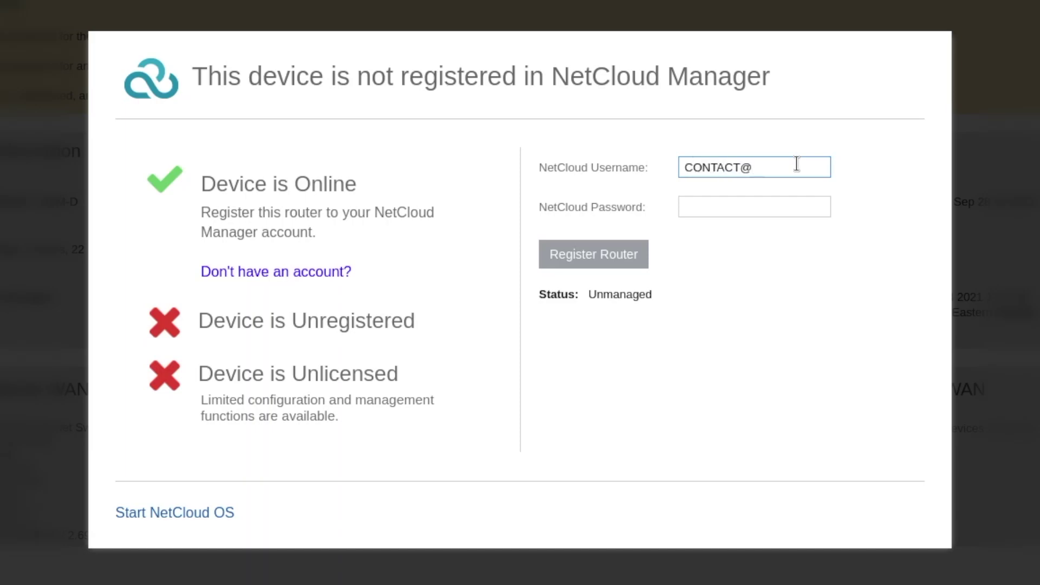
key(Tab)
text(••••••••••)
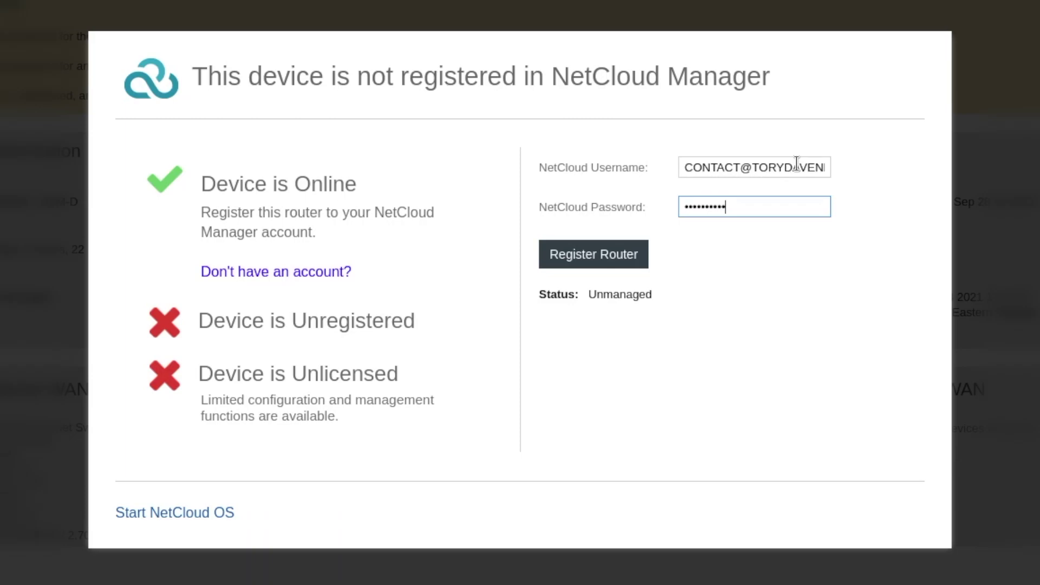
click(569, 264)
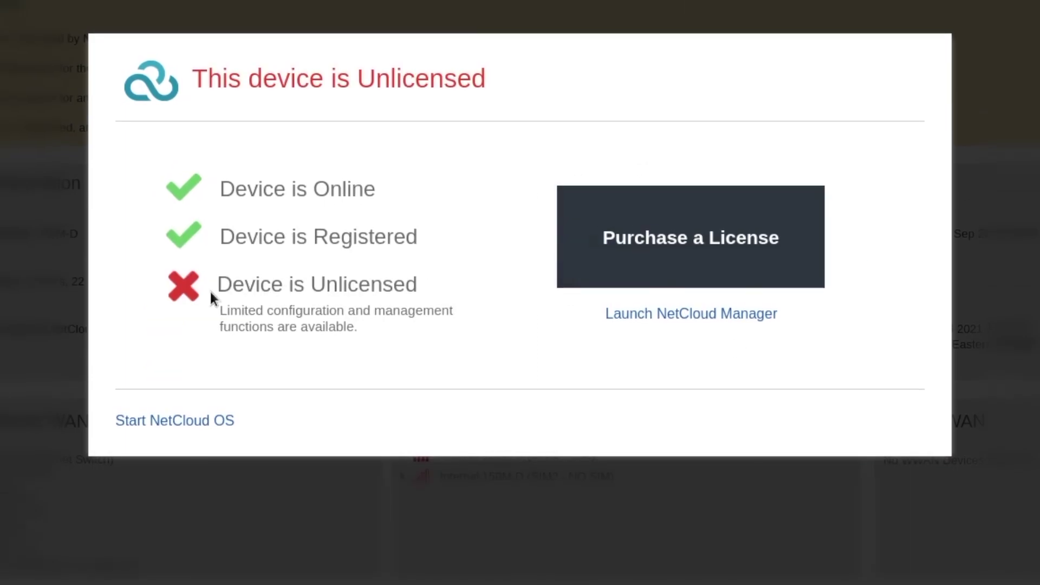
drag(214, 291, 419, 293)
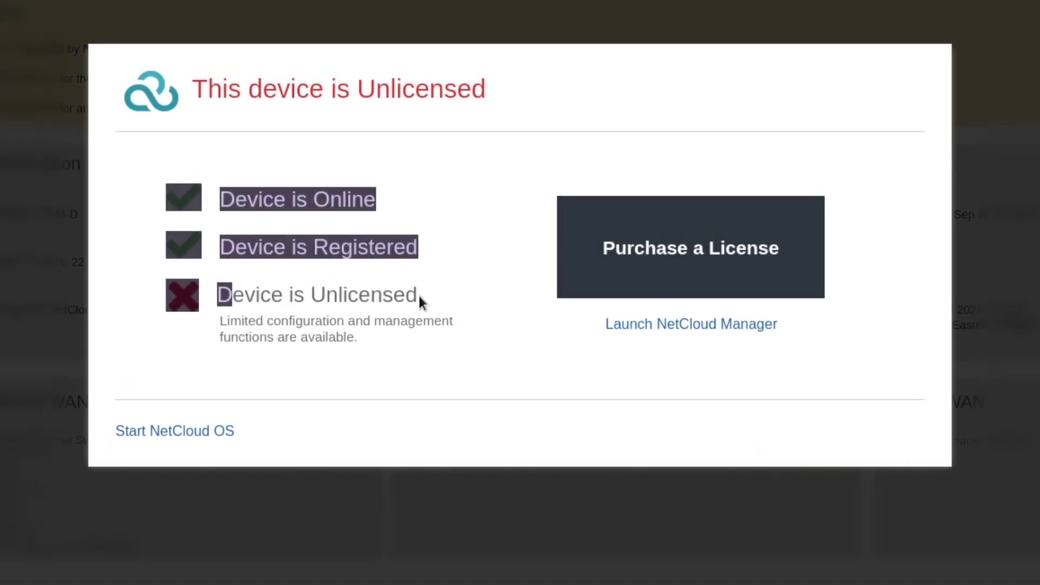
click(419, 296)
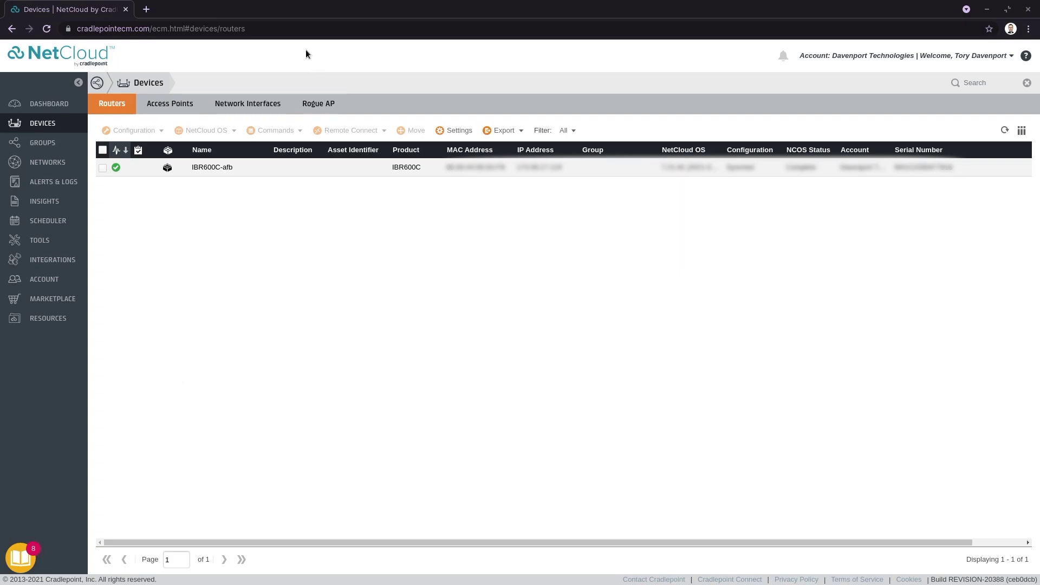
Load the second router's admin page at 192.168.0.1 in a new Chrome tab.
click(145, 10)
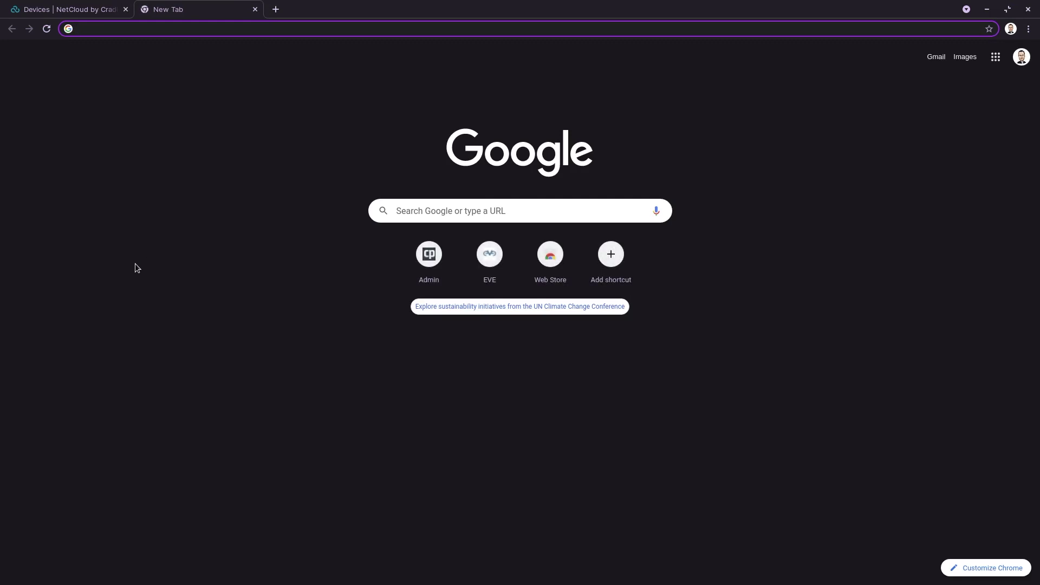
text(192)
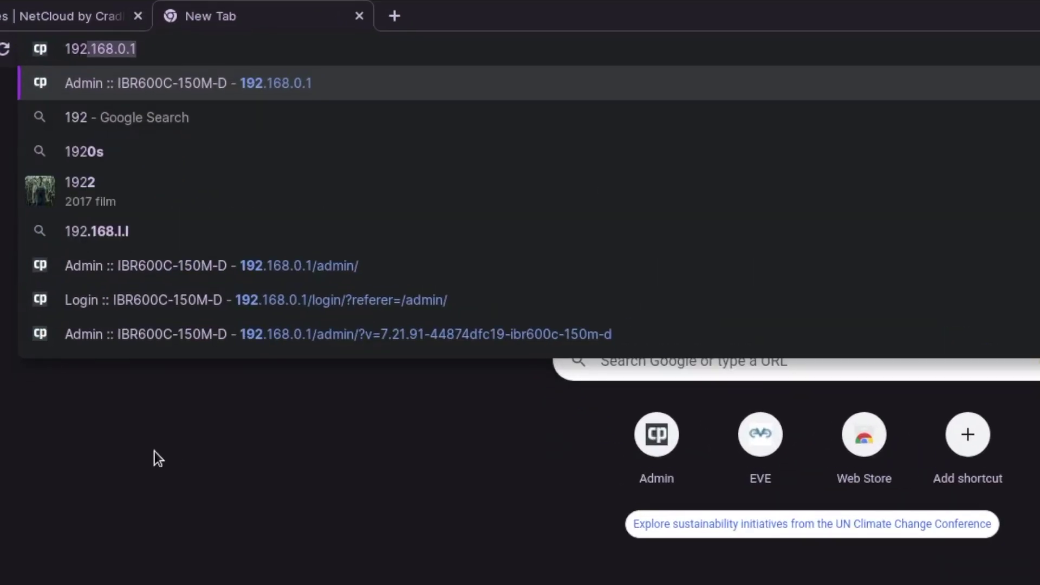
text(.16)
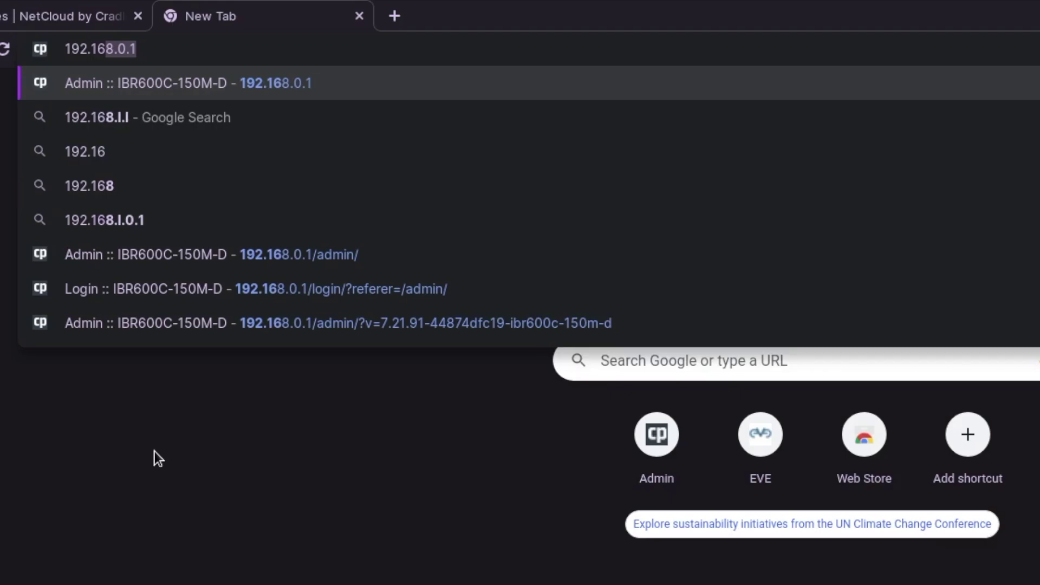
key(Return)
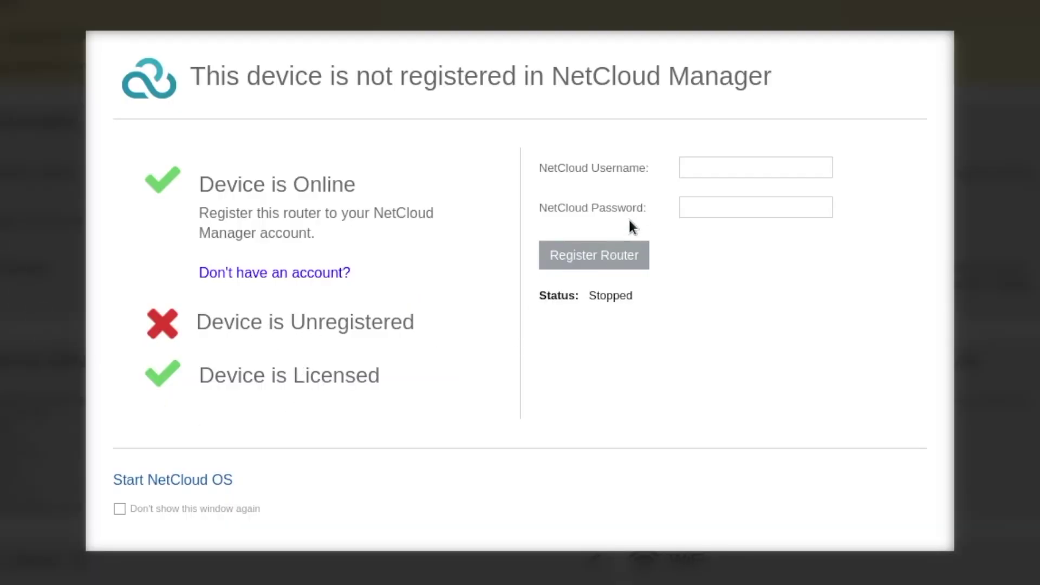
Register the second router with the NetCloud account username and password, correcting a username typo.
click(684, 173)
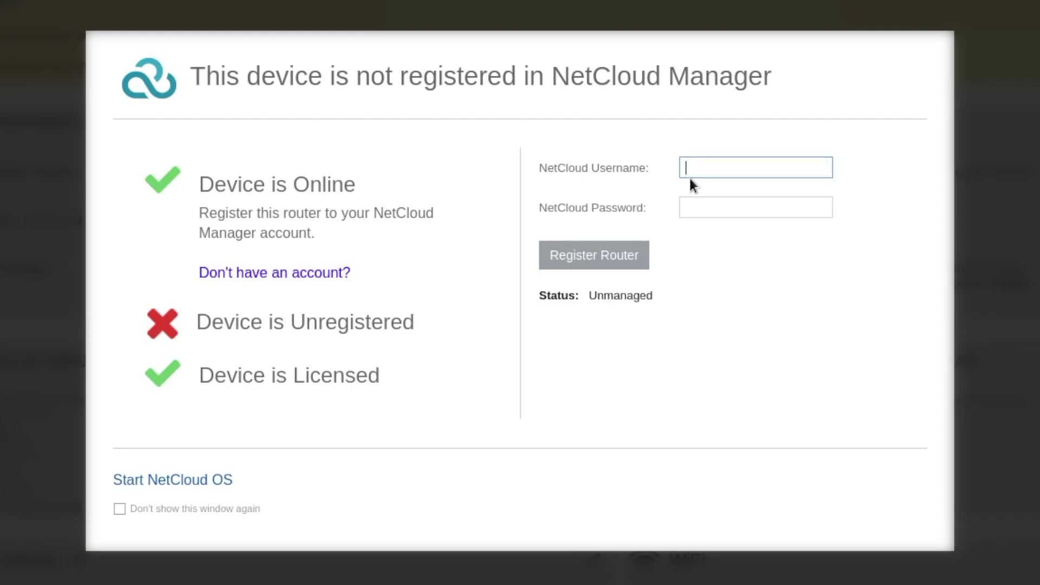
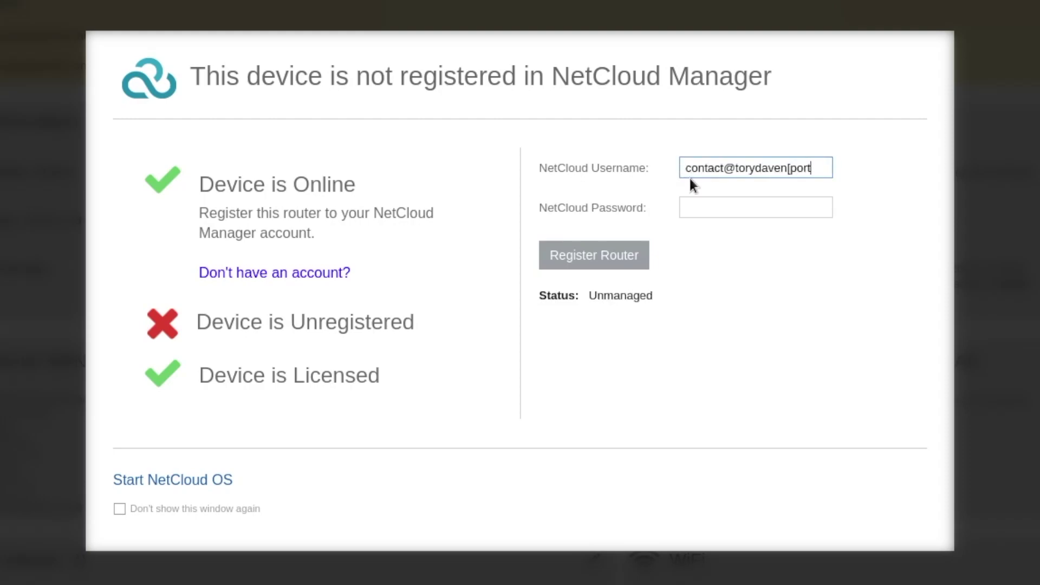
key(Tab)
text(•••••••••)
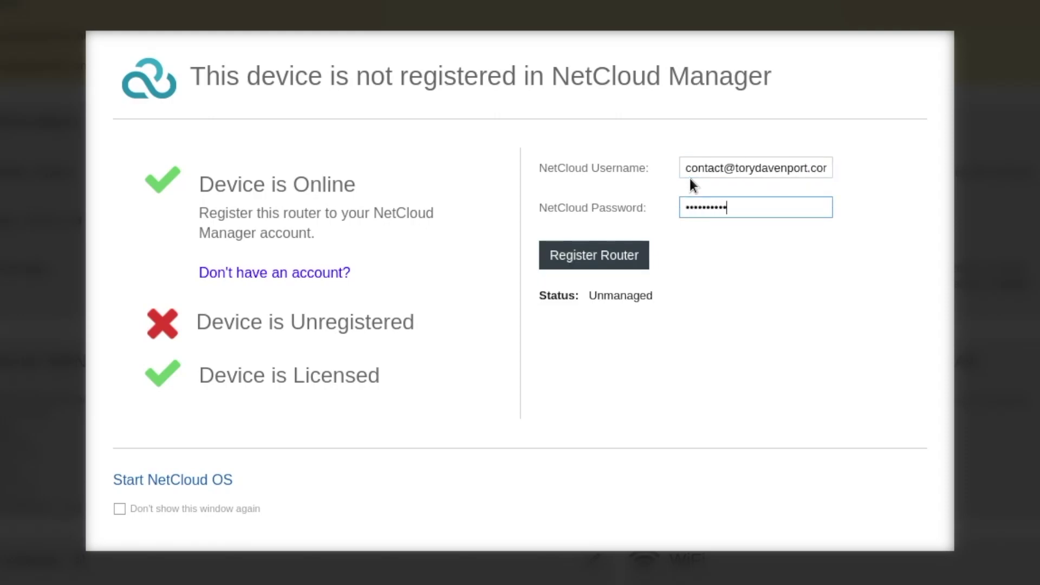
click(608, 254)
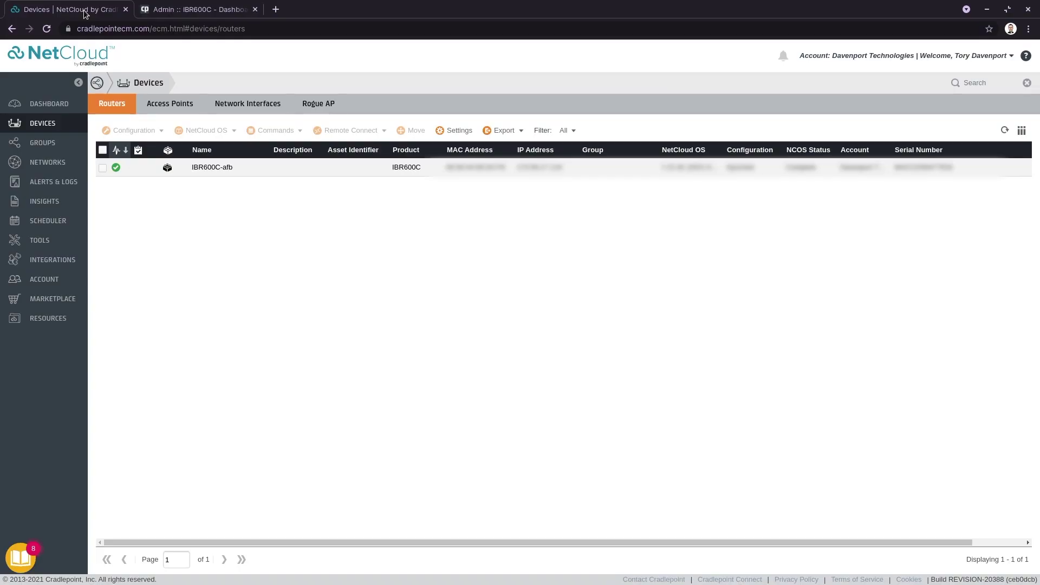
Reload the NetCloud Devices page so IBR600C-afb and IBR600C-b5e both appear.
click(50, 33)
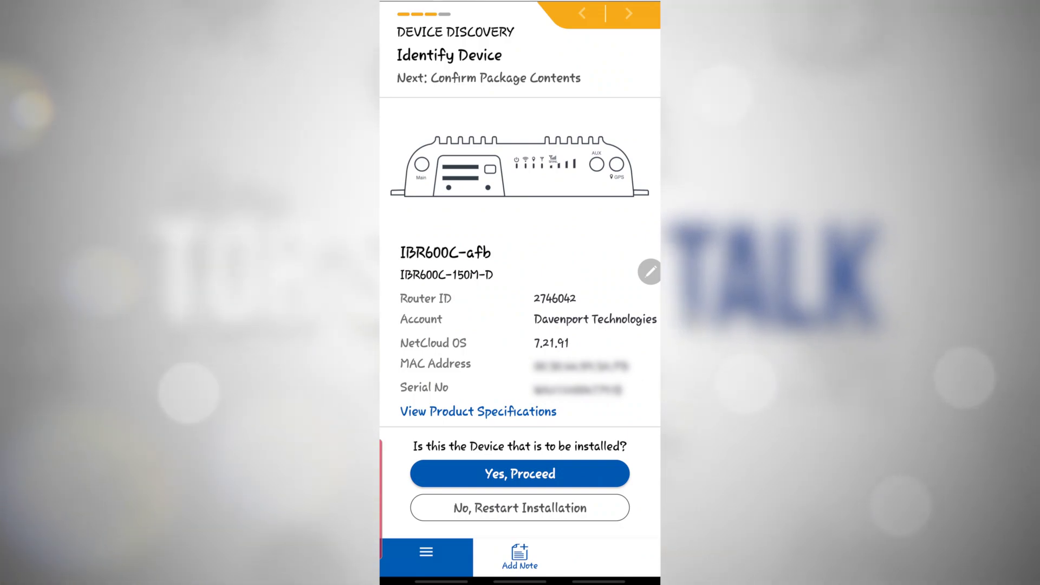
Confirm IBR600C-afb as the router being installed.
click(519, 474)
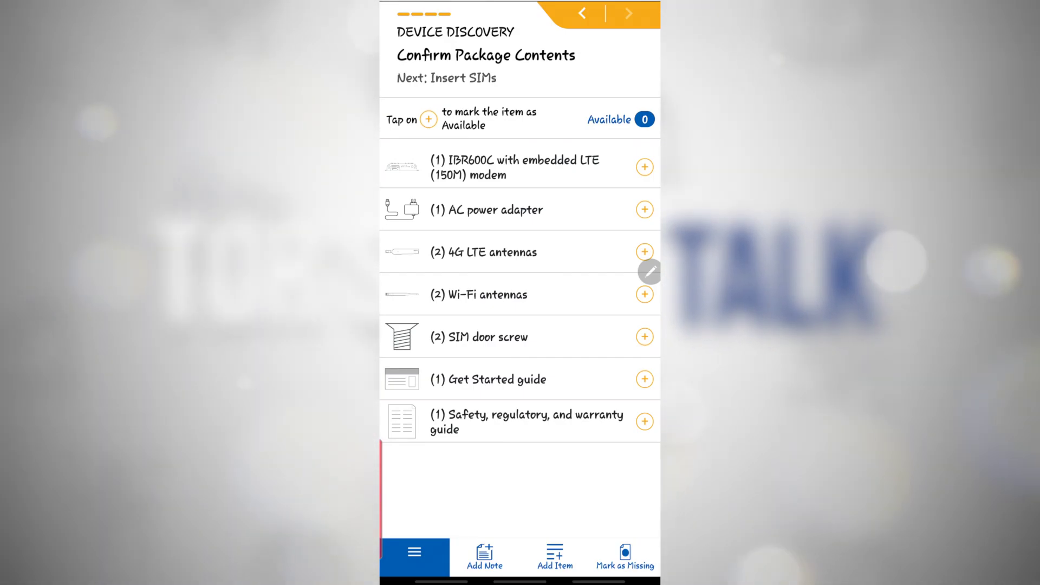
Add the note 'router A' to the installation.
click(484, 556)
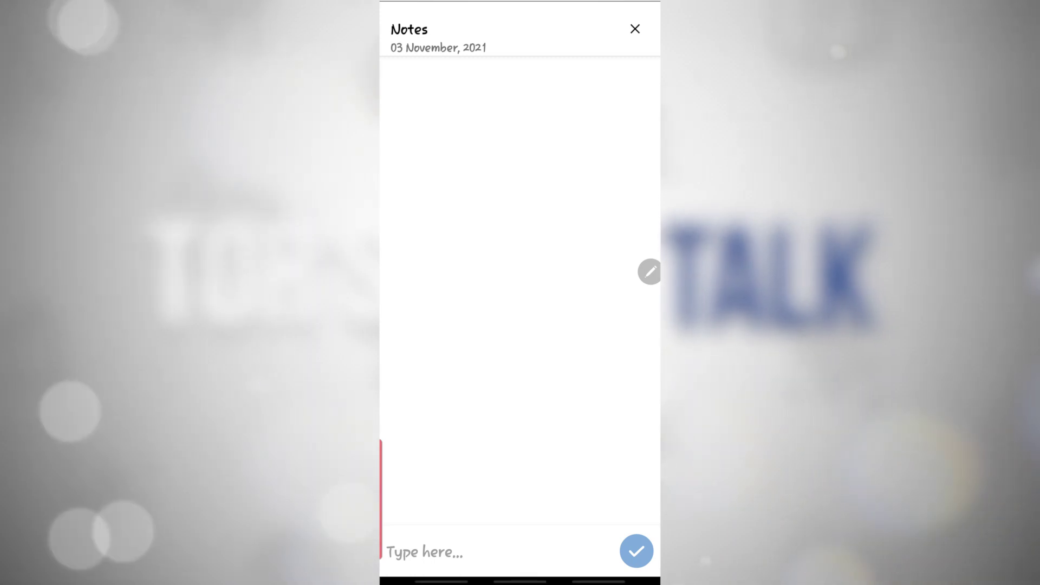
click(460, 552)
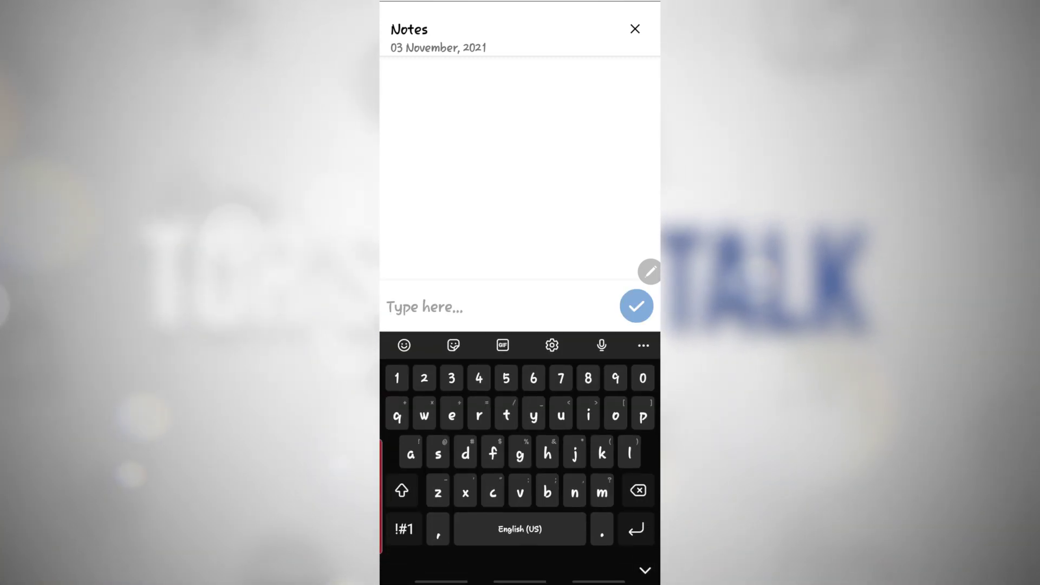
text(router A)
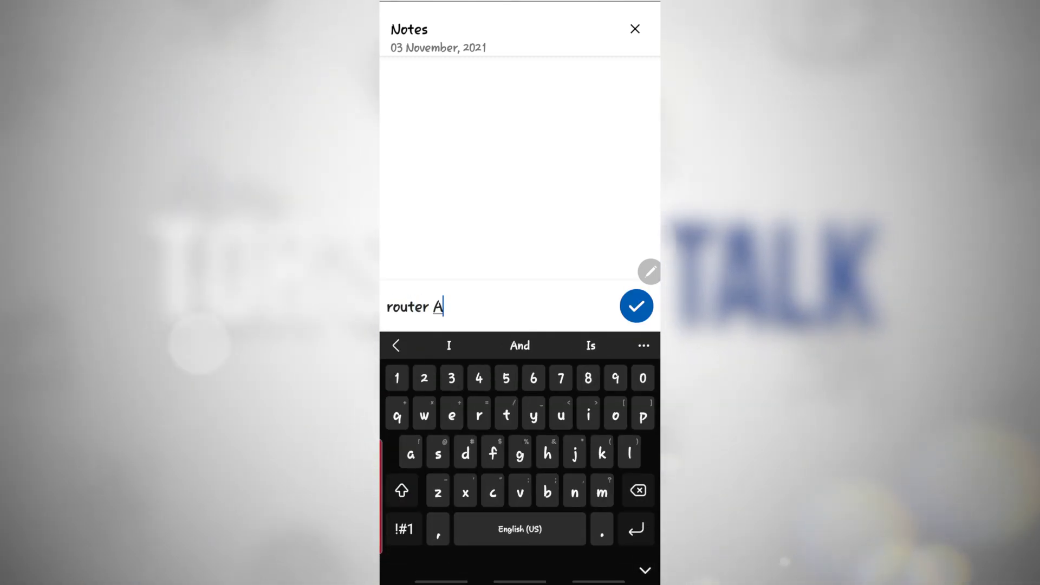
click(636, 306)
click(635, 29)
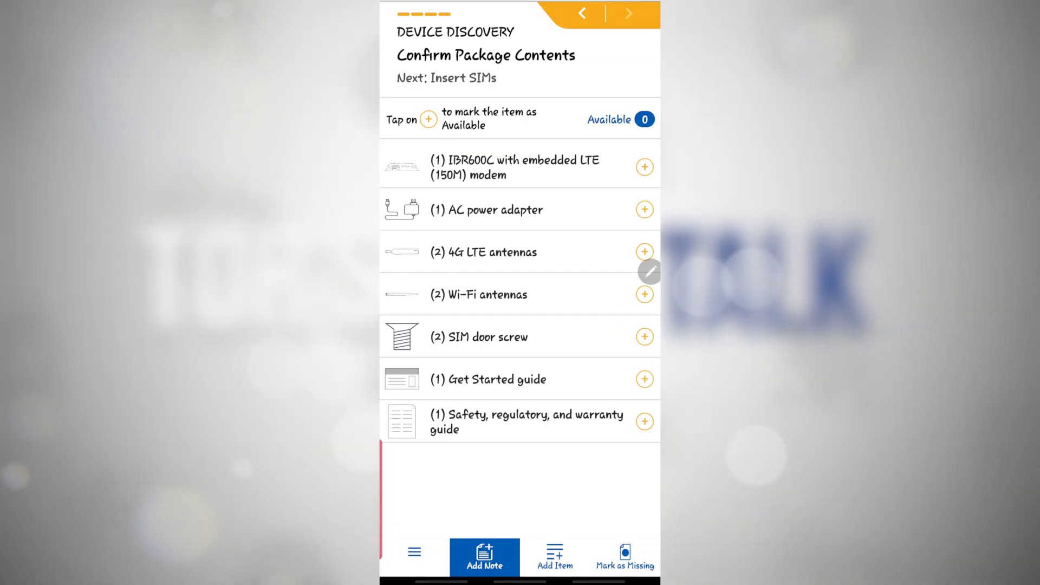
Mark all seven package items available, from the safety guide to the IBR600C router.
click(645, 421)
click(644, 379)
click(645, 337)
click(645, 294)
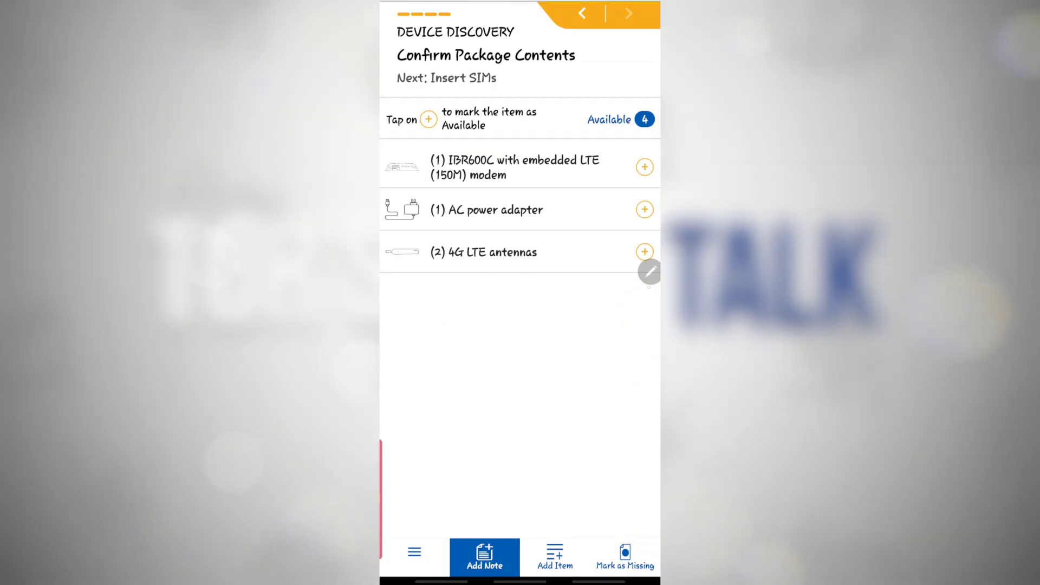
click(645, 252)
click(645, 210)
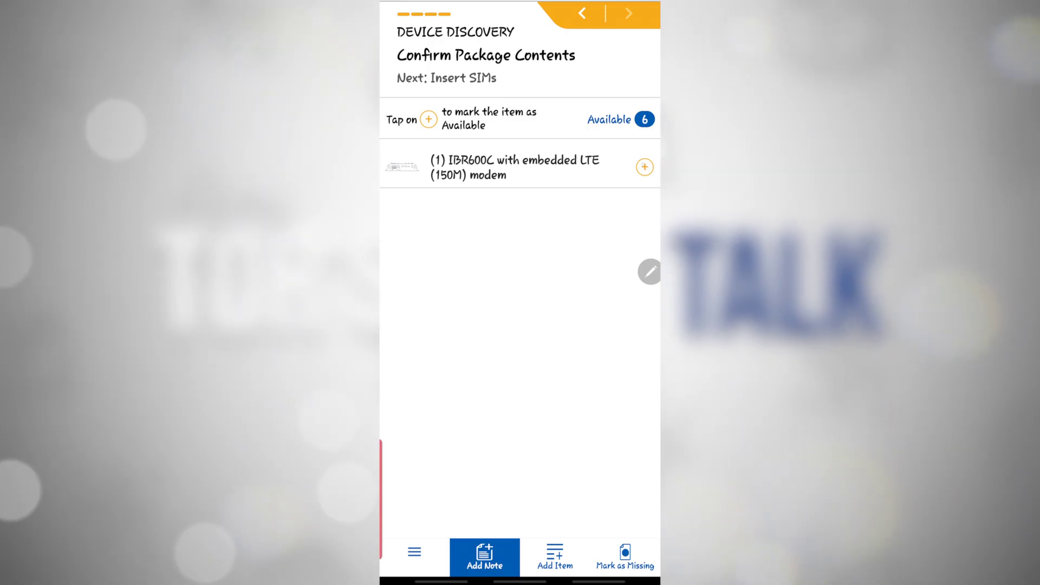
click(644, 167)
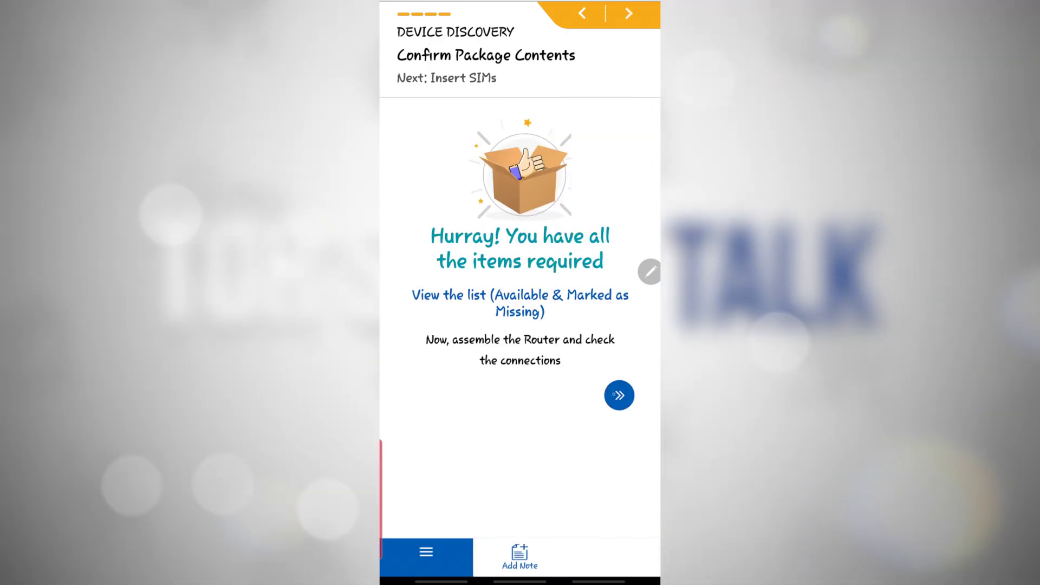
Advance through the SIM, cellular antenna, Wi-Fi antenna, wired WAN and power-on steps to Take Assembly Pictures.
click(615, 395)
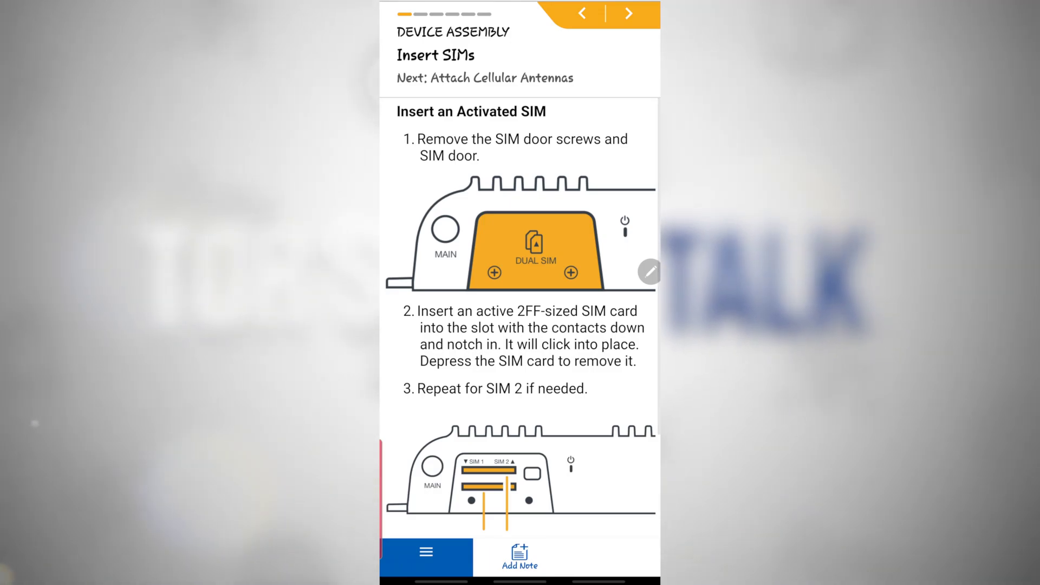
drag(650, 509, 601, 476)
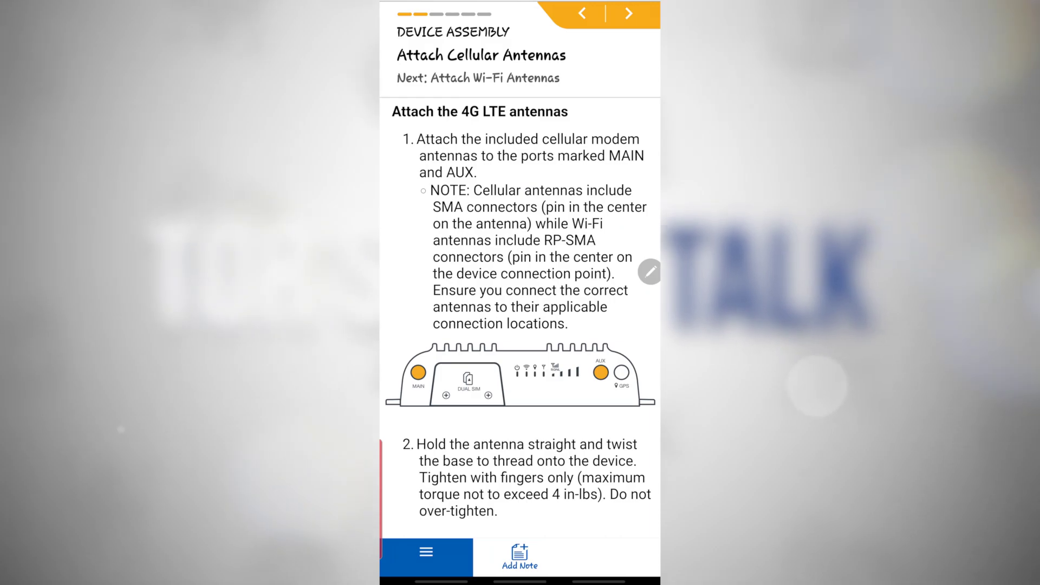
drag(655, 445, 574, 379)
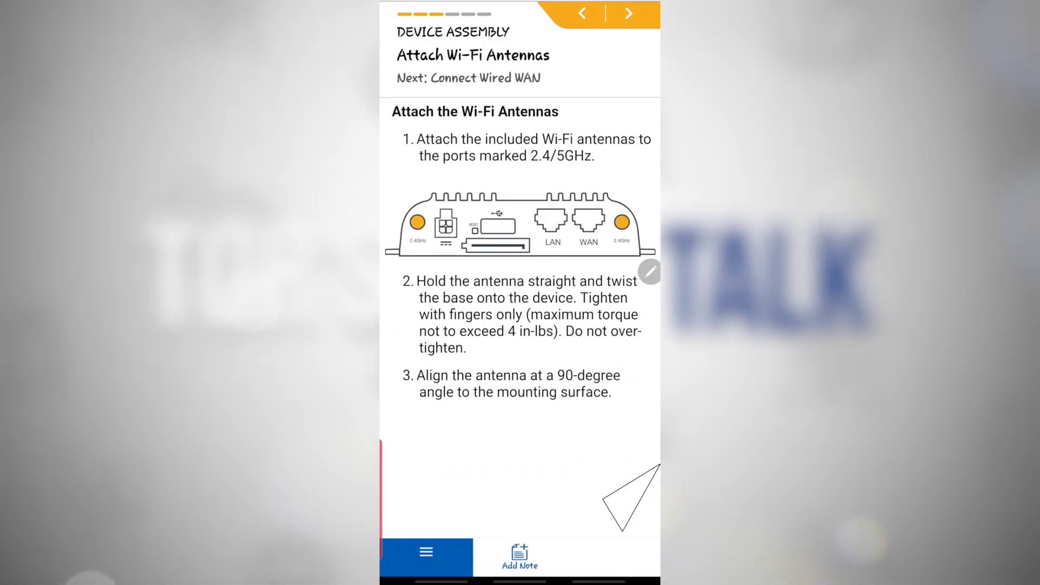
drag(604, 497, 542, 477)
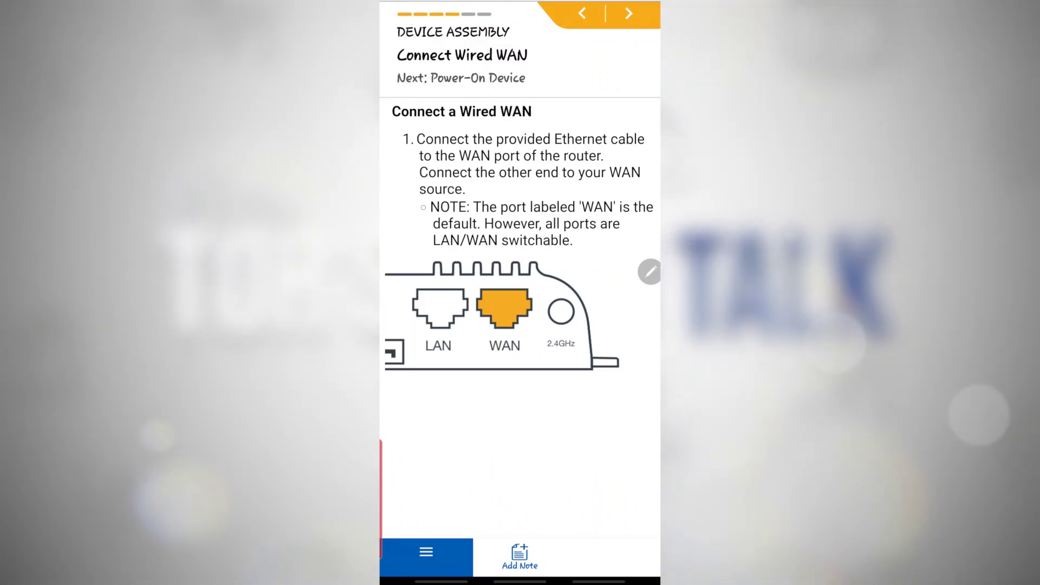
drag(653, 536, 434, 509)
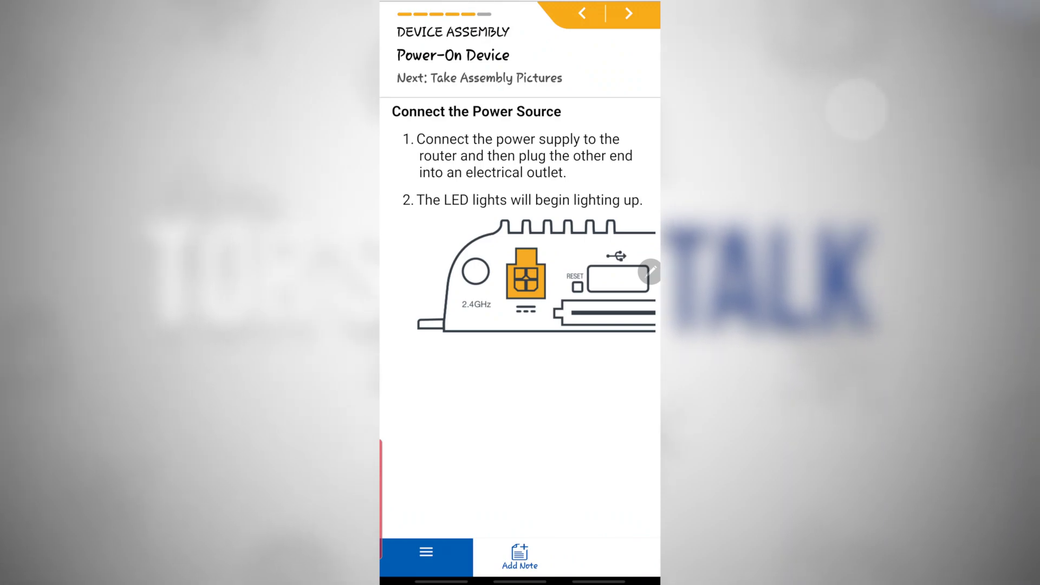
drag(652, 537, 417, 542)
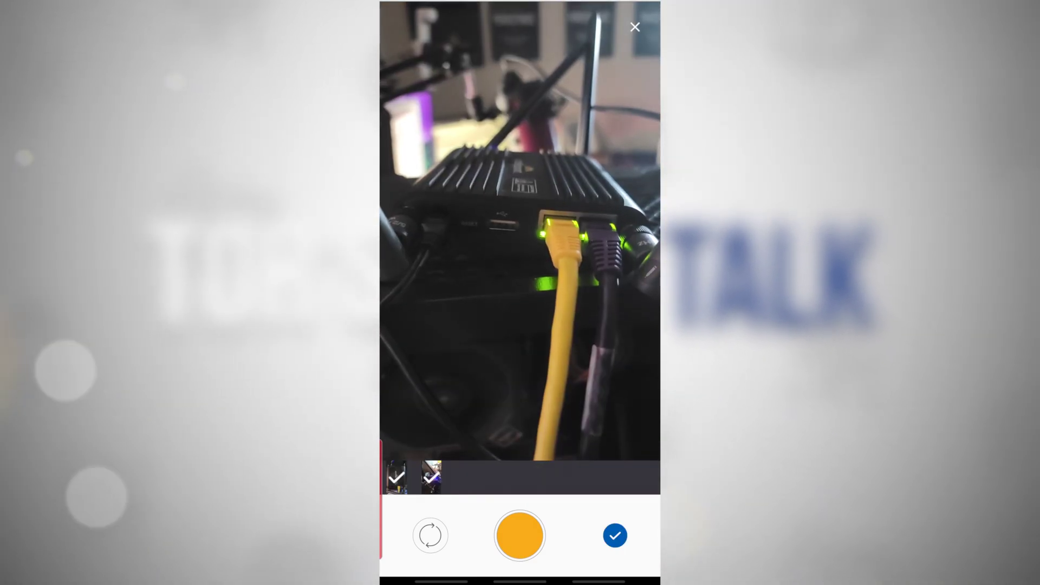
click(519, 536)
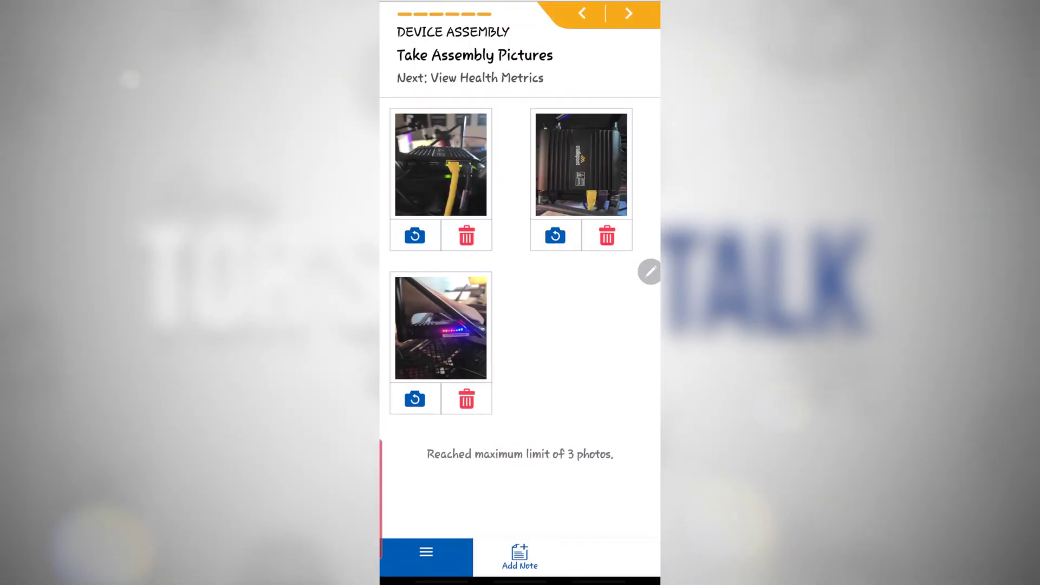
Capture the third router photo and keep all three assembly photos.
click(615, 536)
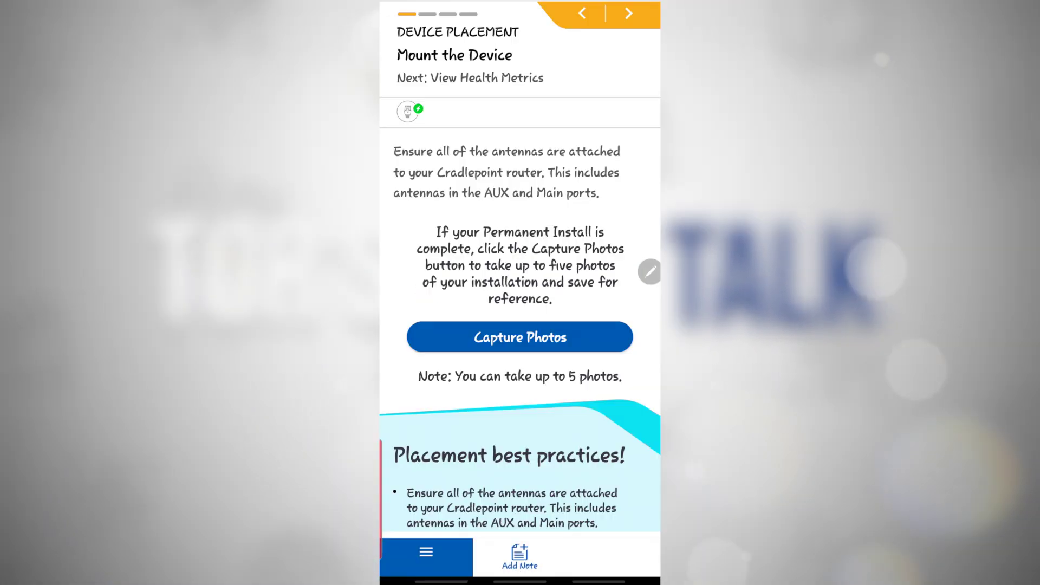
Skip the health check, allow location, photograph the router and describe its placement as 'in the office'.
scroll(520, 325, down, 4)
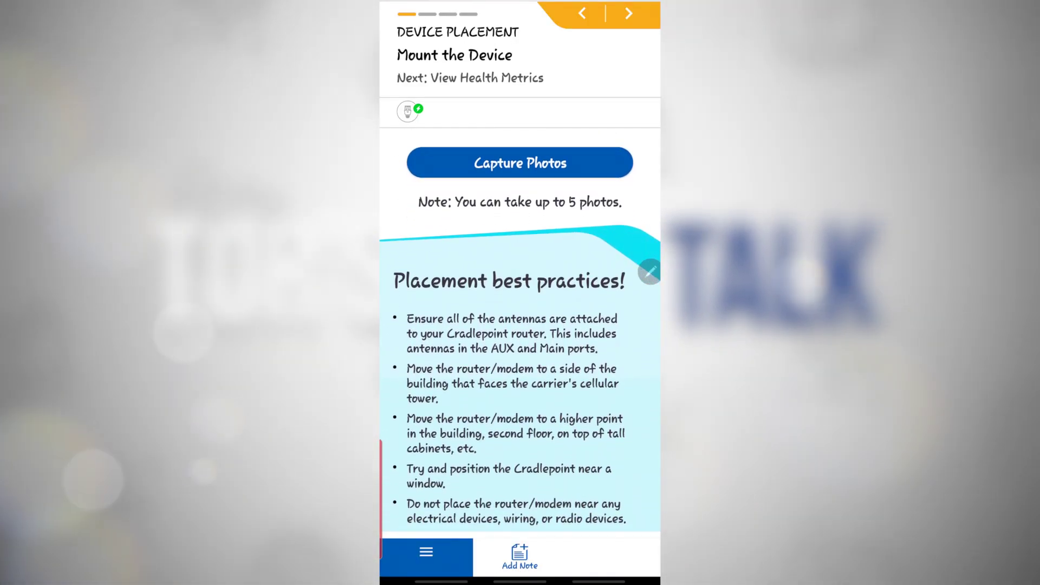
click(629, 13)
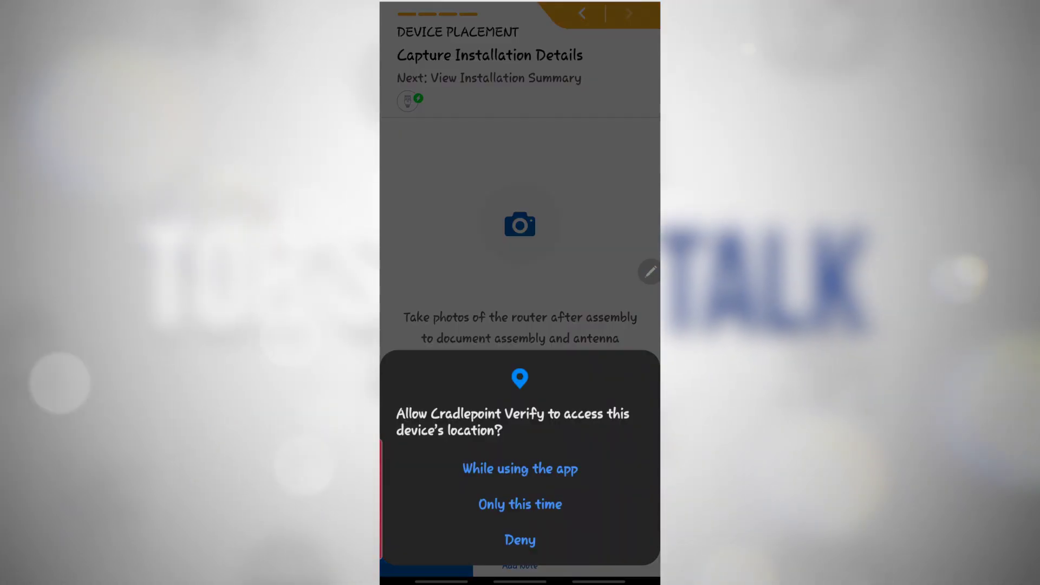
click(520, 469)
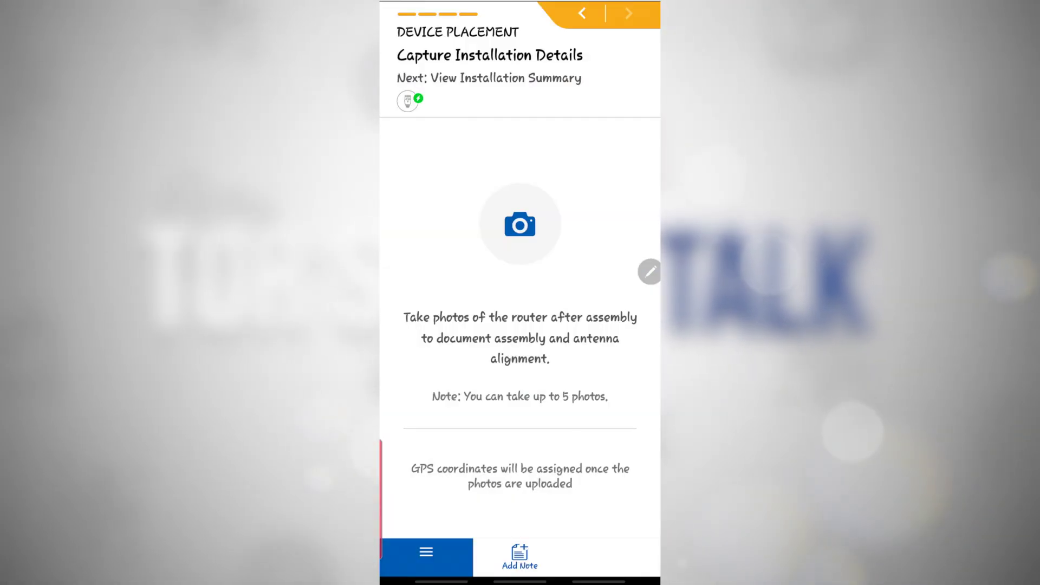
click(520, 224)
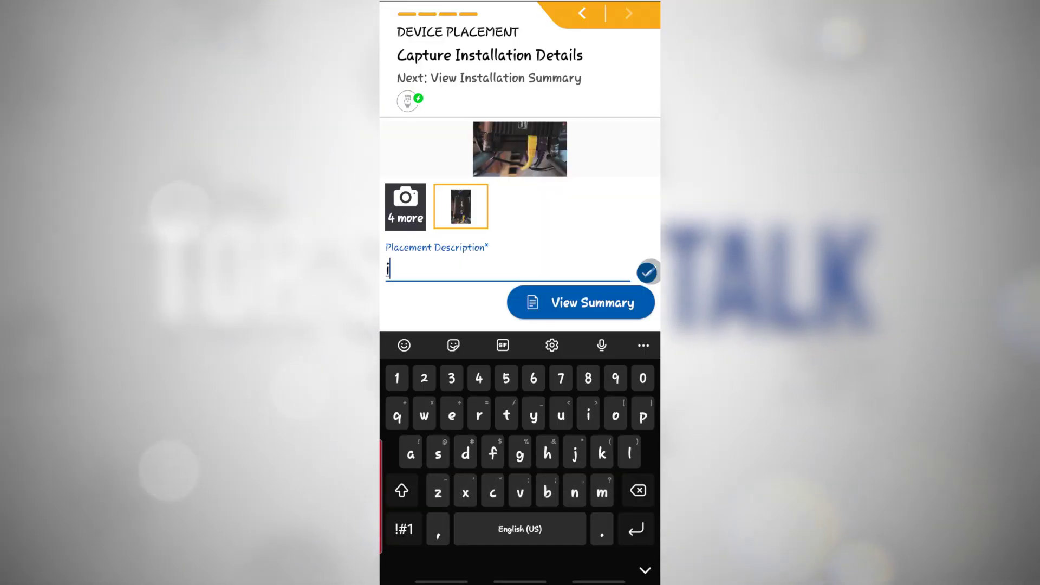
text(in )
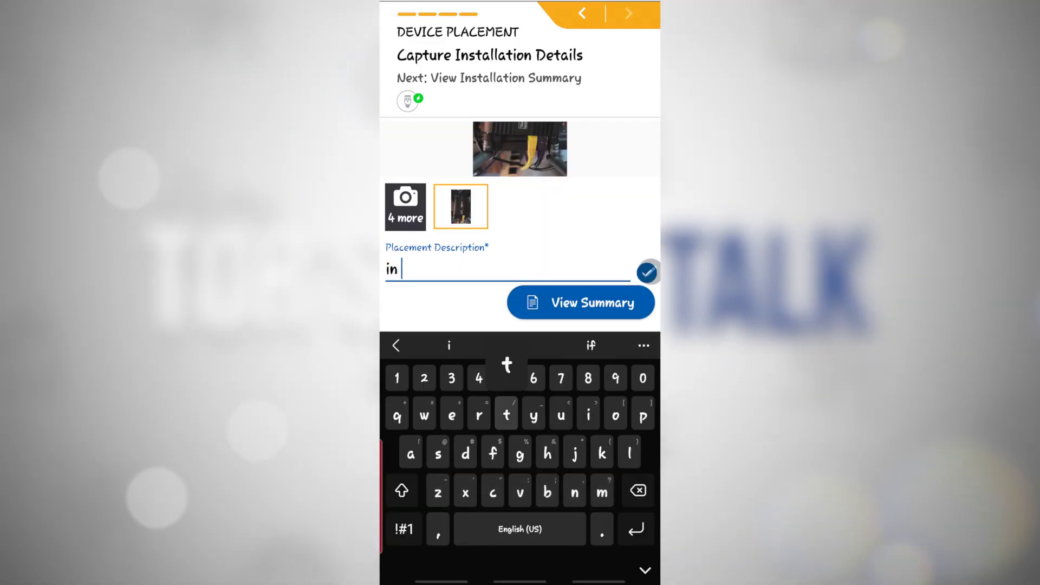
text(the office)
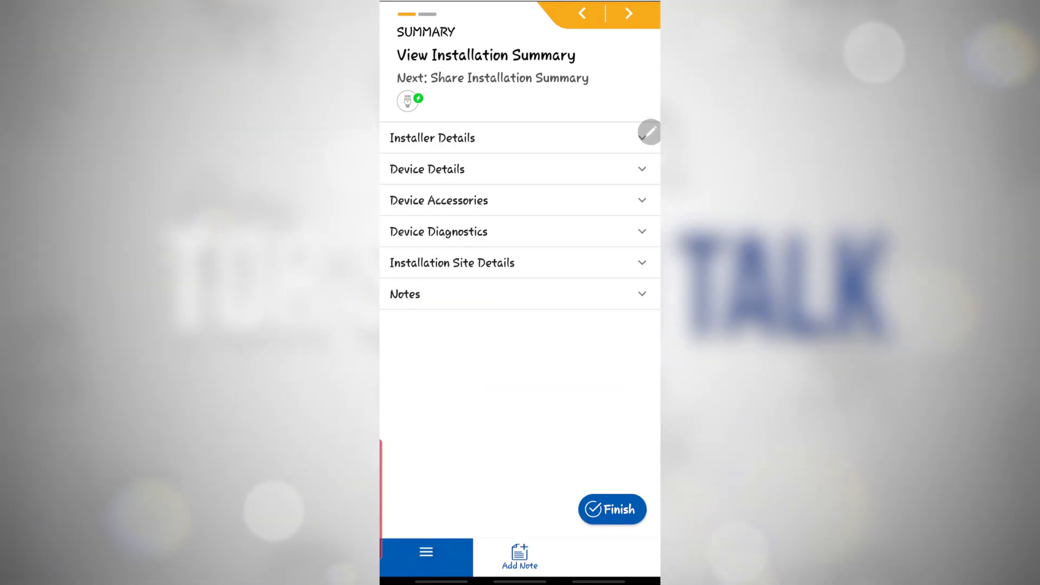
Review the installer, device, accessories and diagnostics summary sections, then finish the installation.
click(589, 141)
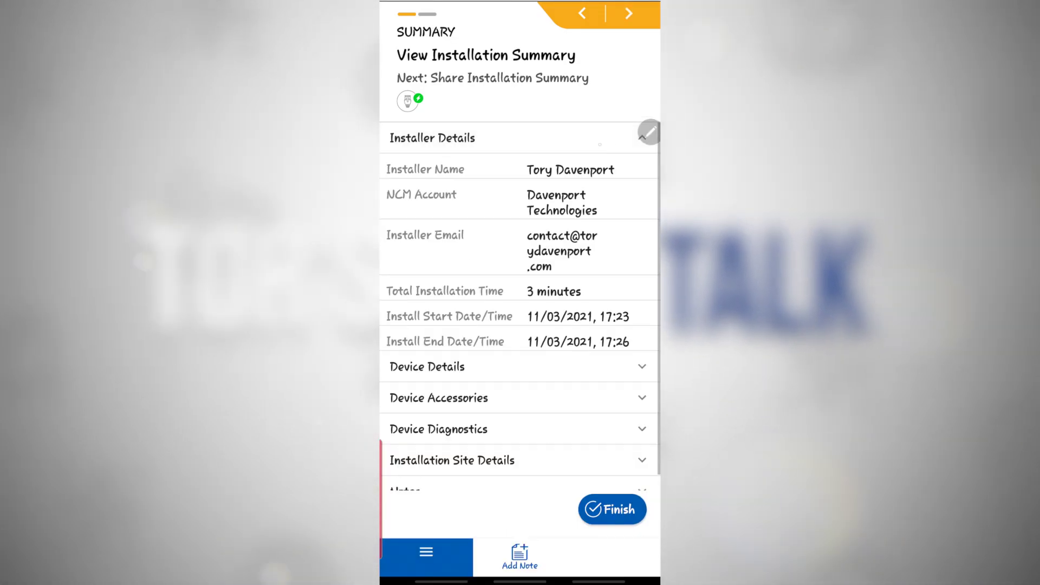
click(589, 140)
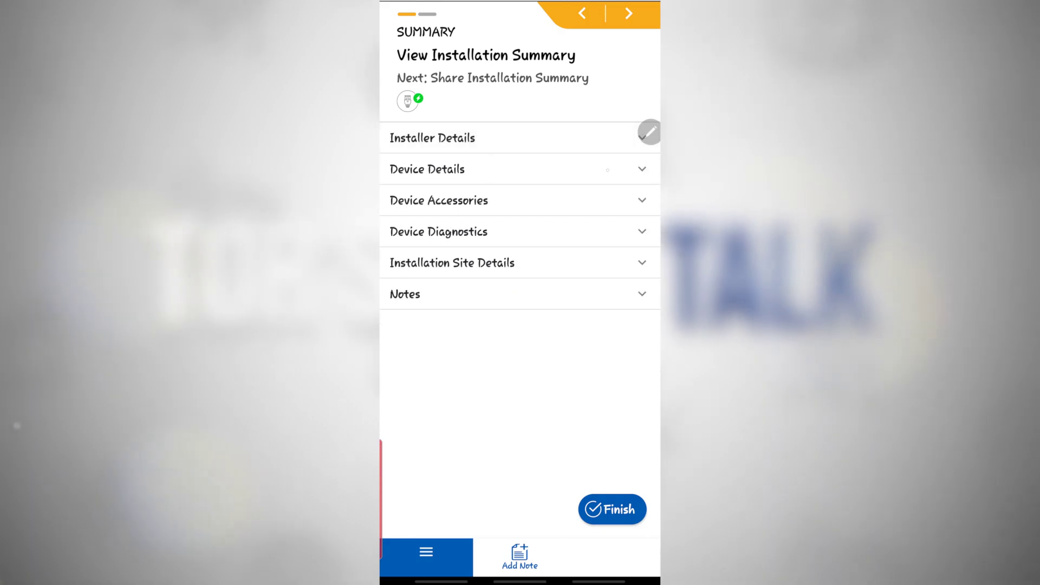
click(608, 170)
click(608, 170)
click(582, 197)
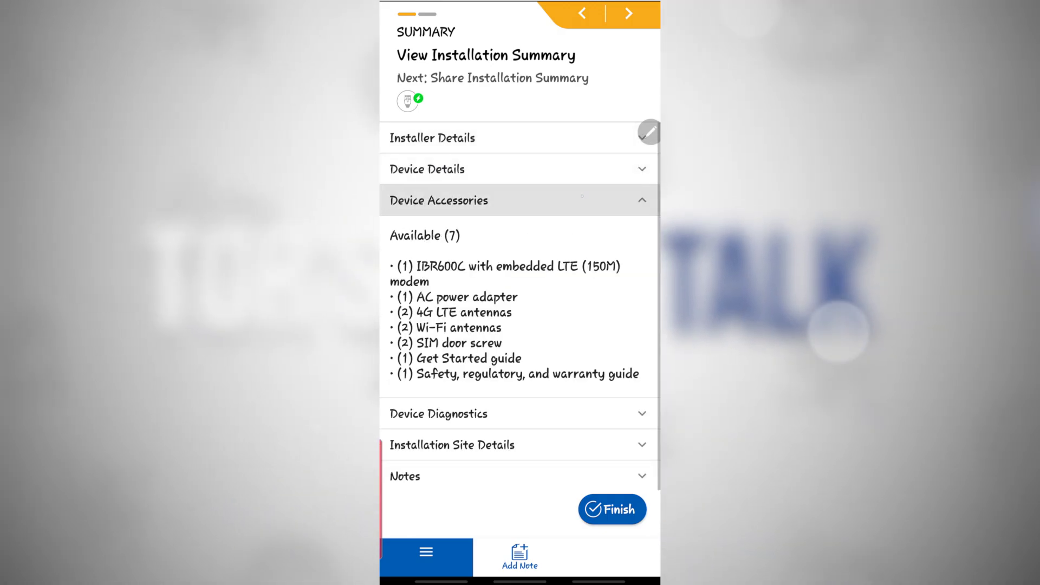
click(582, 199)
click(603, 238)
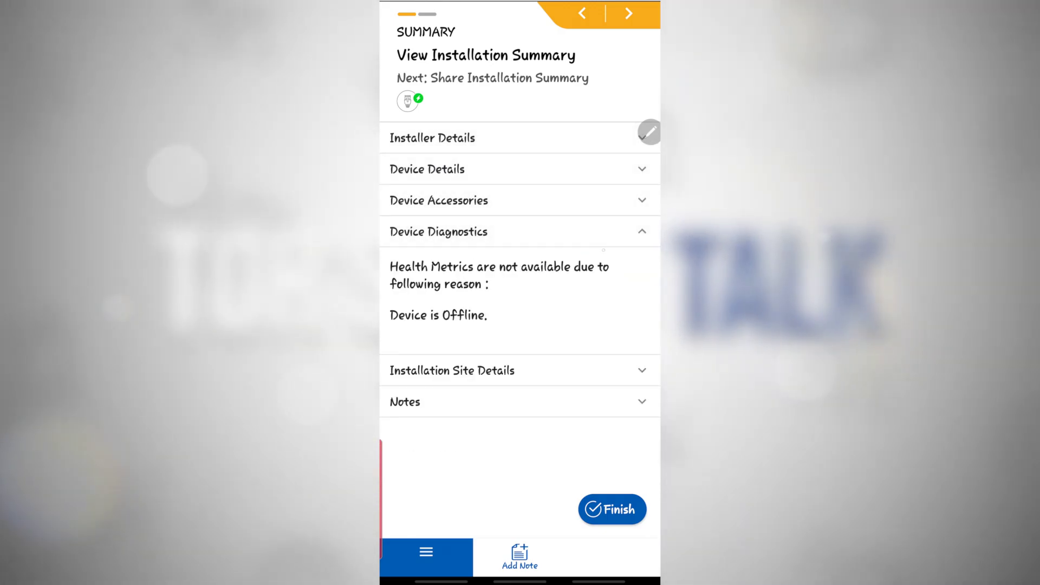
click(603, 232)
click(629, 13)
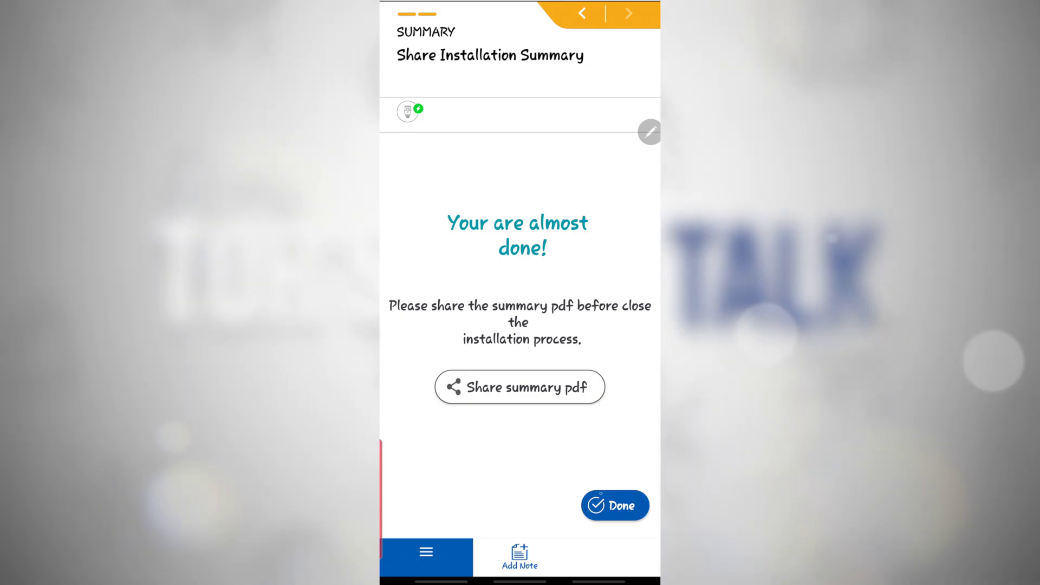
click(615, 505)
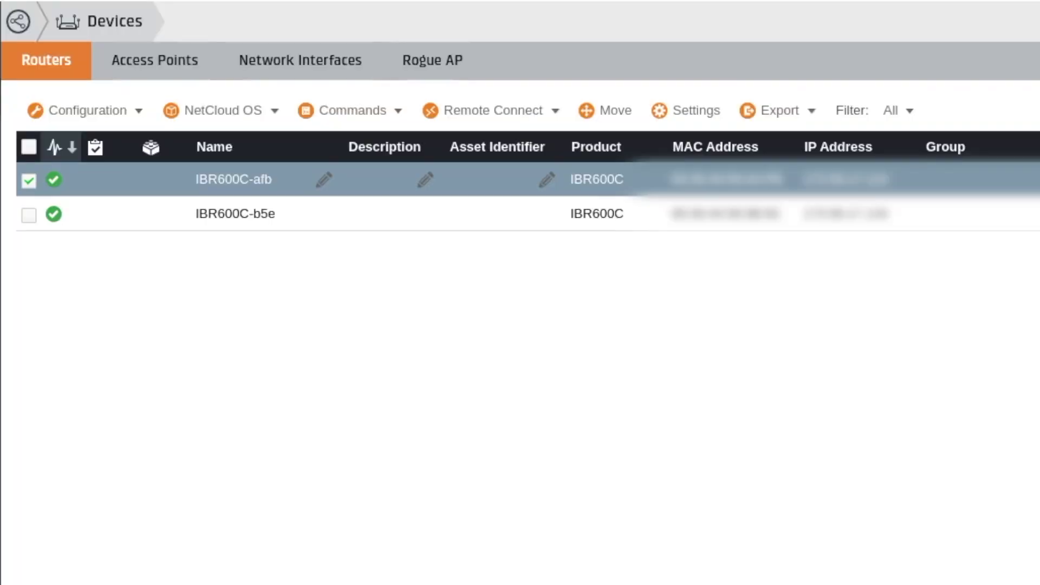
Rename IBR600C-afb to ROUTER A and begin renaming IBR600C-b5e to ROUTER B.
click(29, 215)
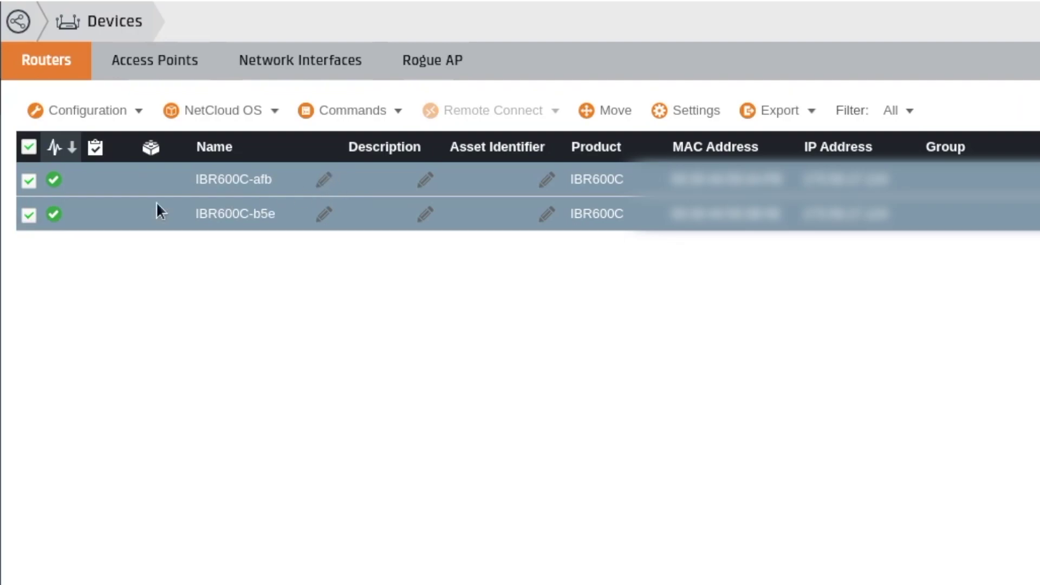
click(291, 182)
click(324, 180)
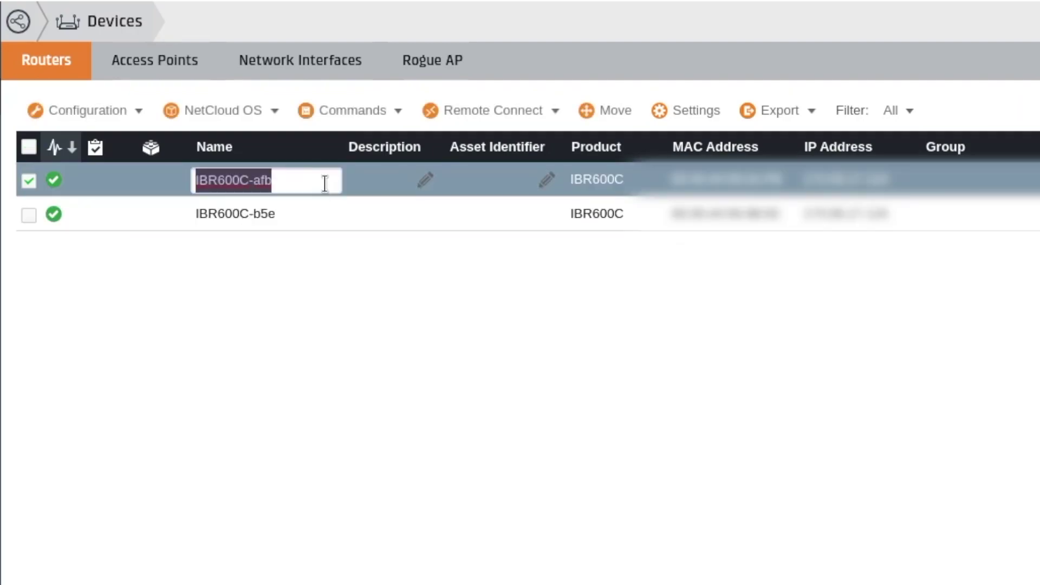
text(ROUTER A)
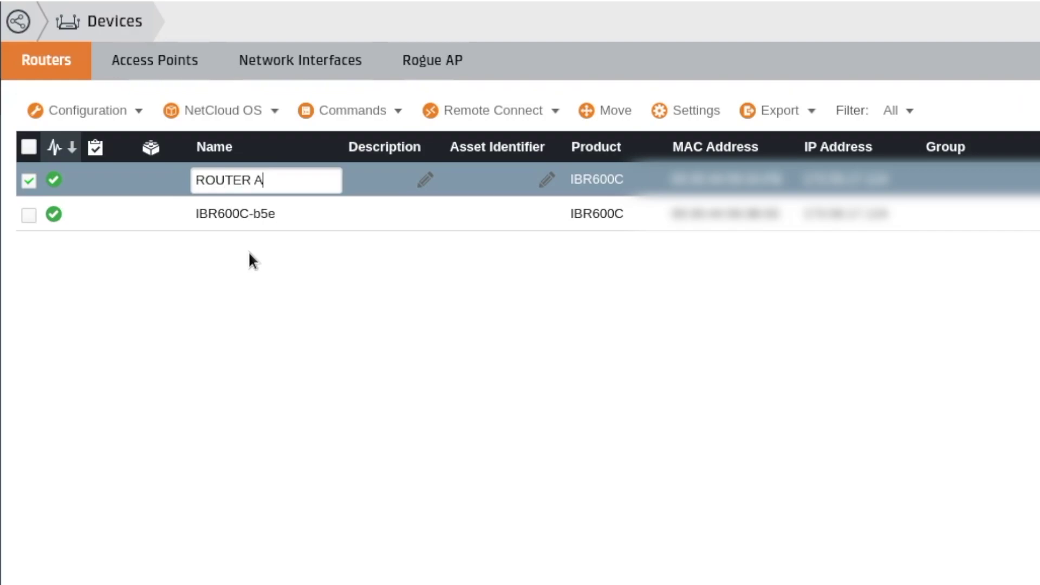
click(328, 214)
text(ROUTER B)
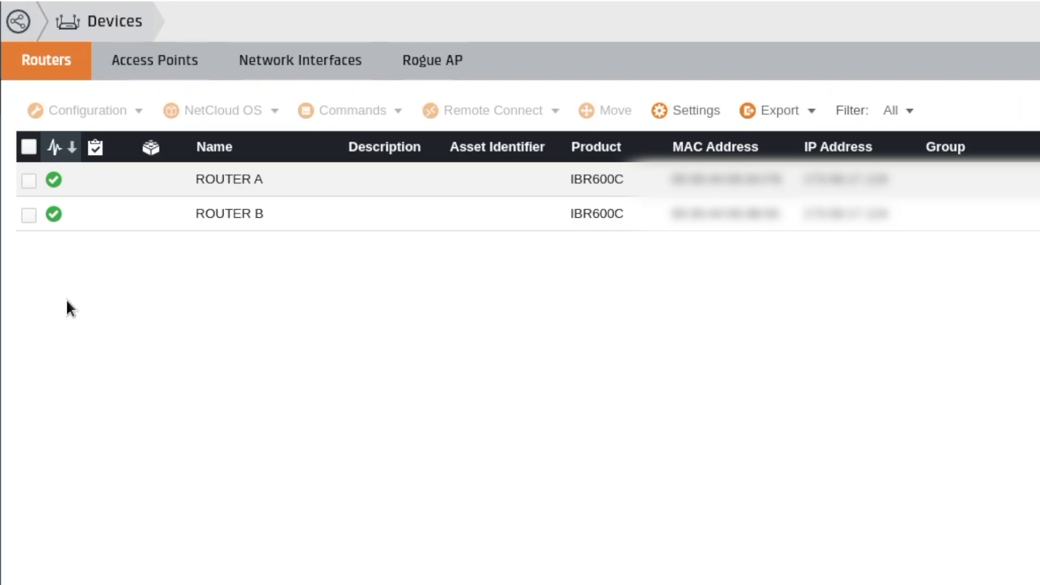
Select TEST-IBR-GROUP in Router Groups and view its configuration summary JSON enlarged.
click(1, 132)
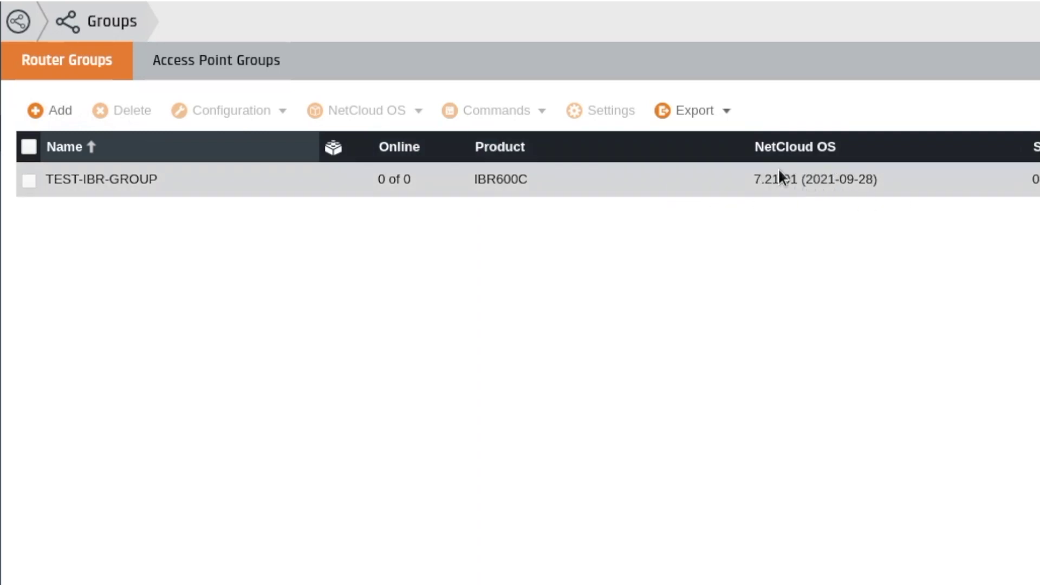
click(488, 179)
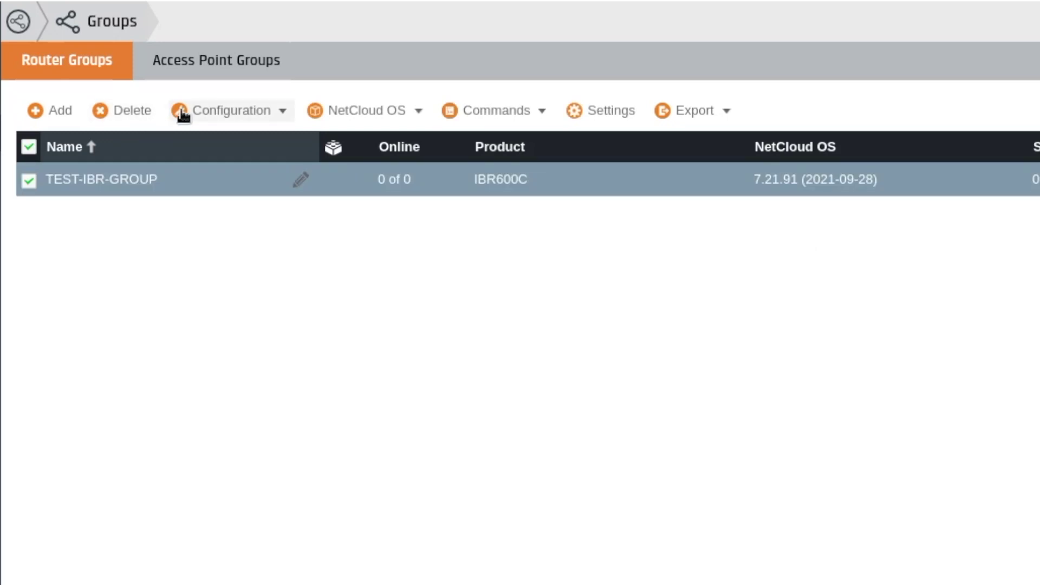
click(179, 110)
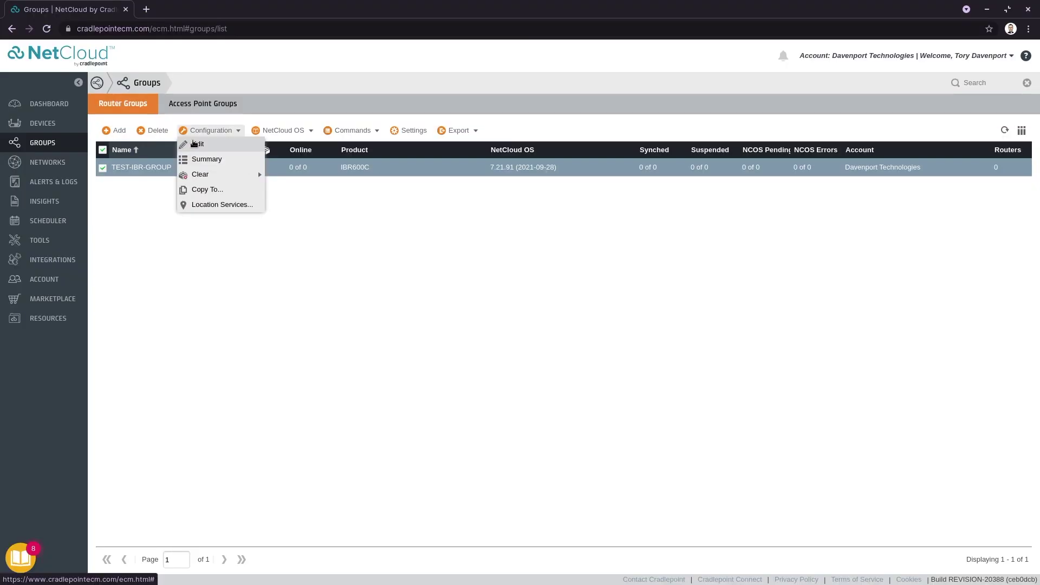
click(201, 165)
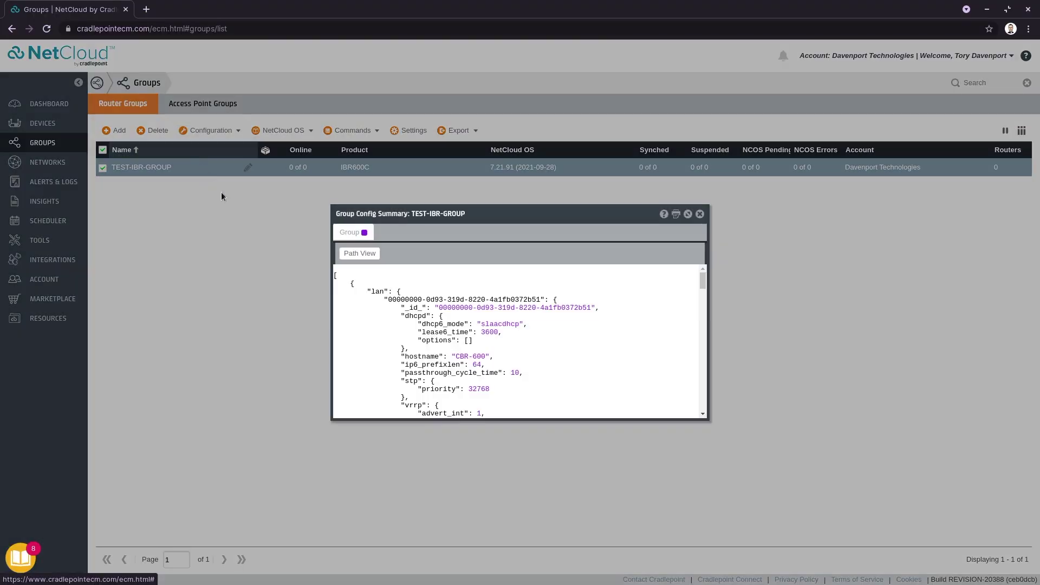
click(691, 215)
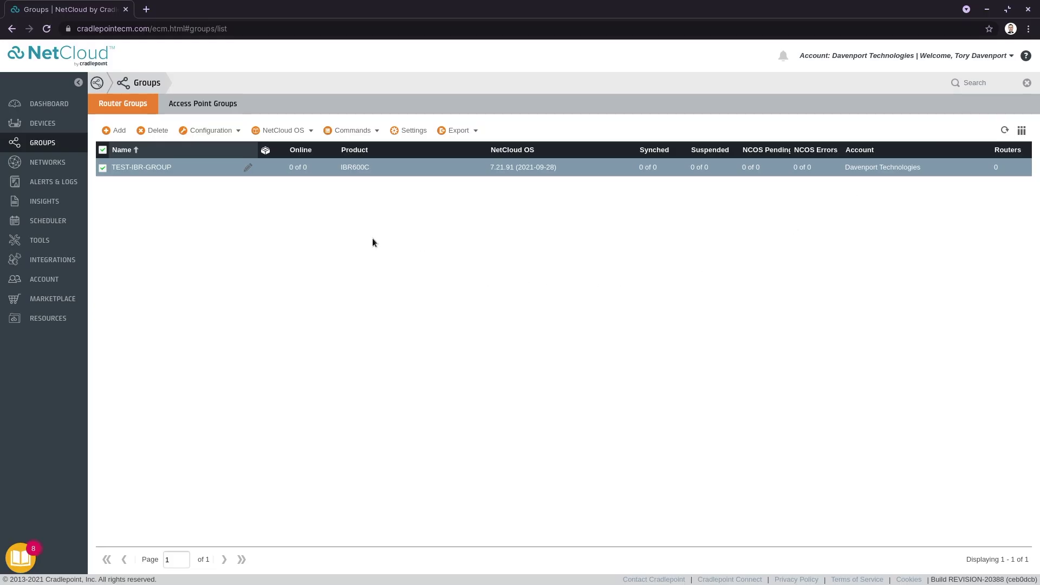
Open TEST-IBR-GROUP's configuration editor and select the Ethernet WAN profile.
click(184, 132)
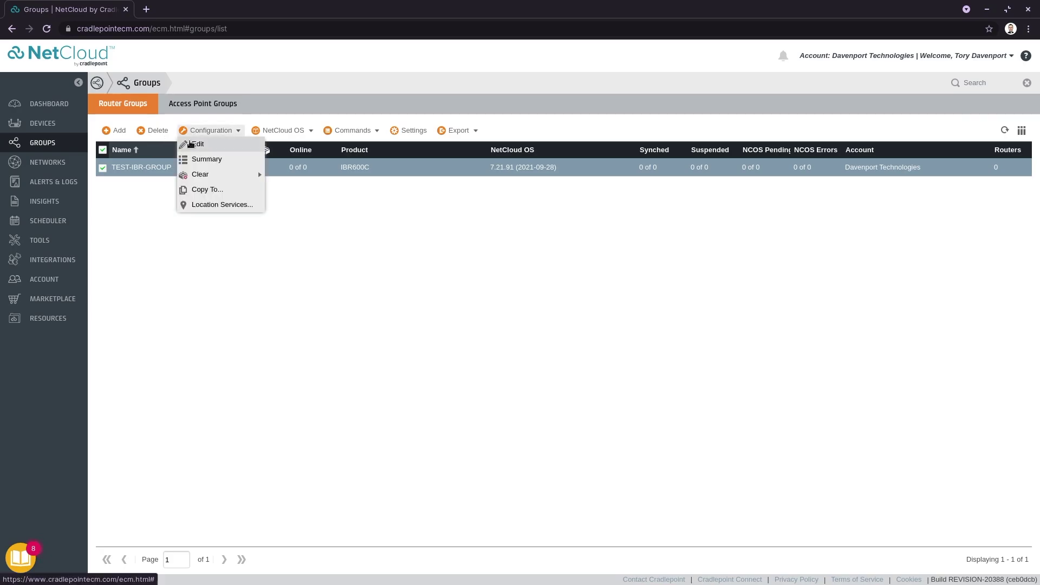
click(198, 144)
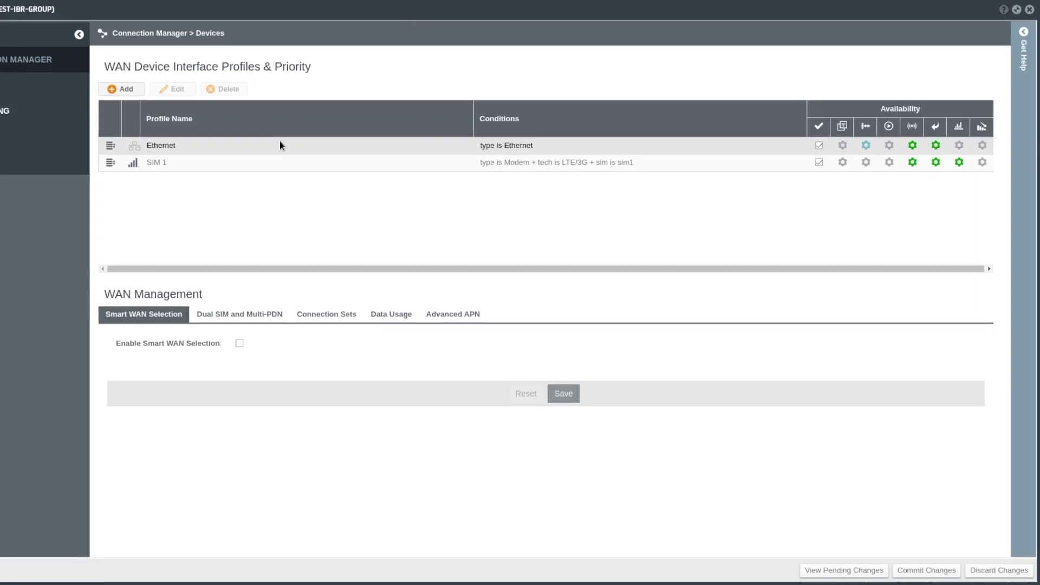
click(212, 135)
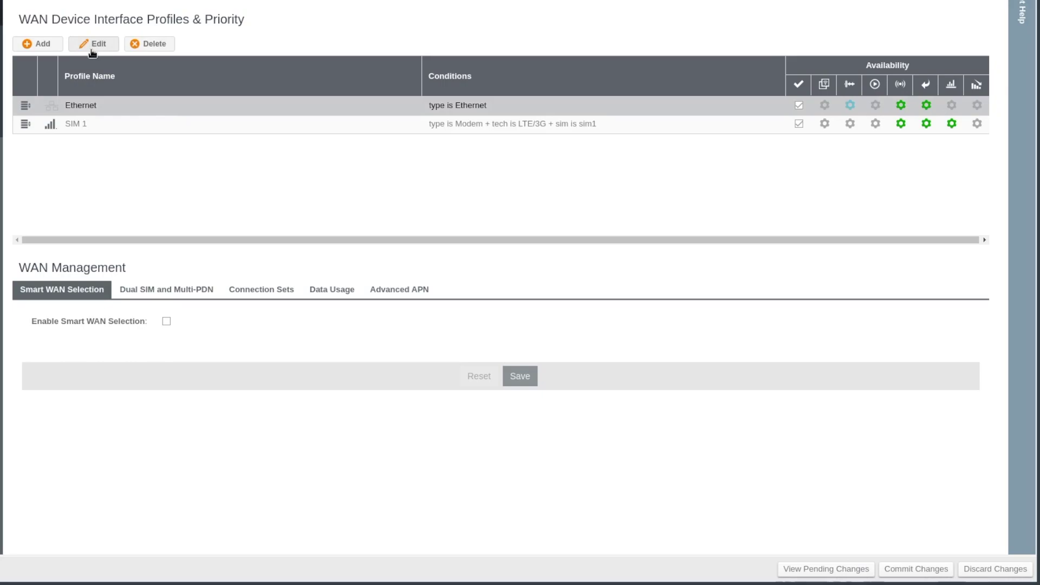
Try dragging SIM 1 above Ethernet, then open and close the Ethernet profile editor.
click(99, 129)
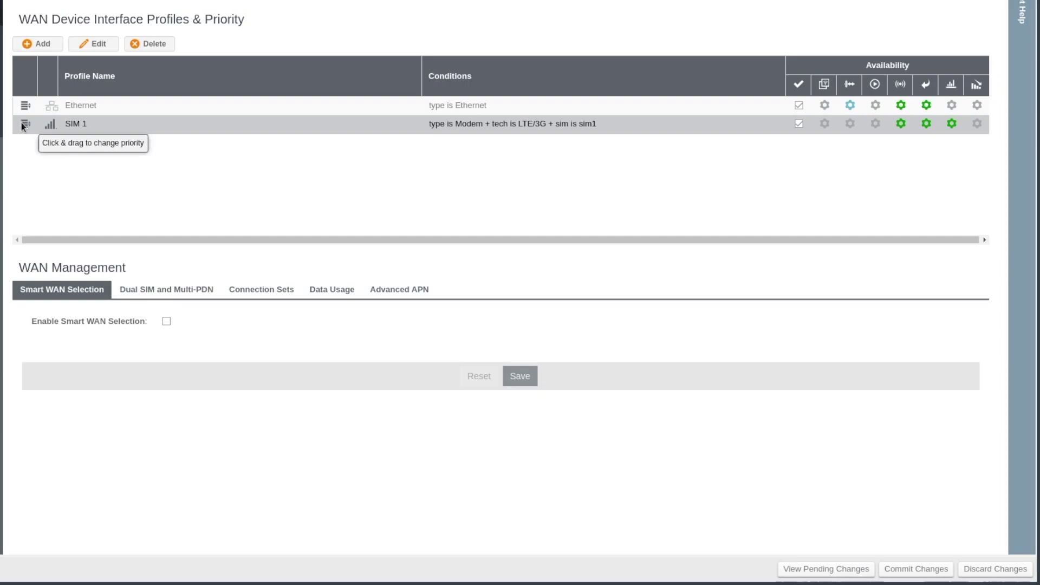
drag(23, 126, 26, 108)
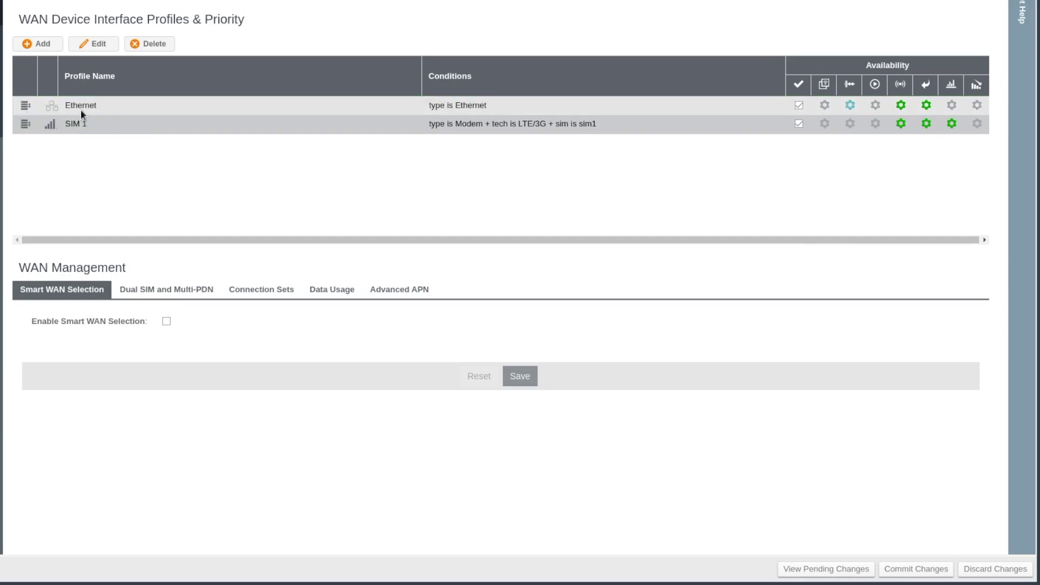
click(81, 113)
click(100, 48)
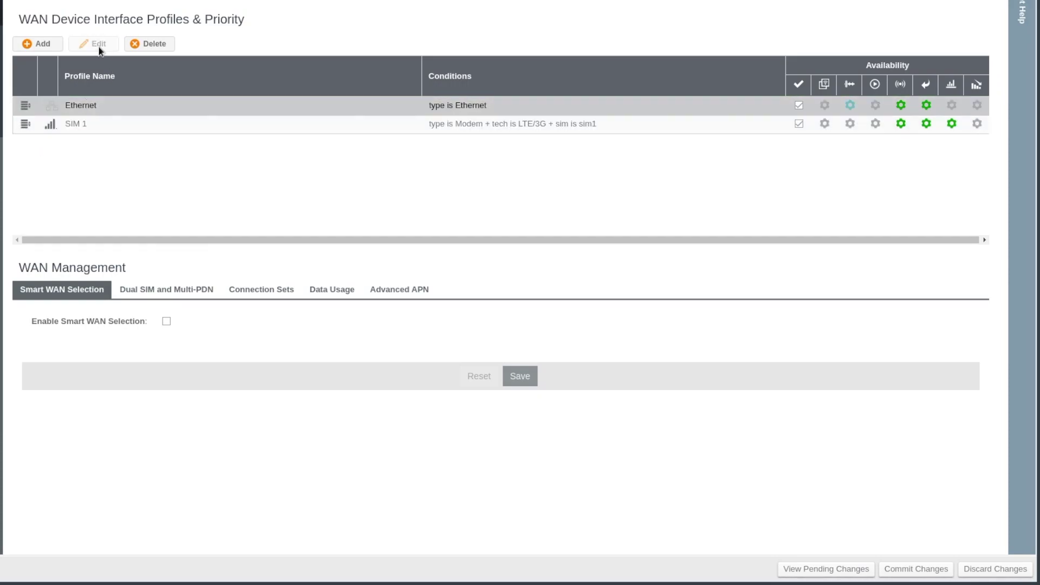
key(Escape)
Set the Ethernet profile's default connection state to Always On and save it.
click(825, 104)
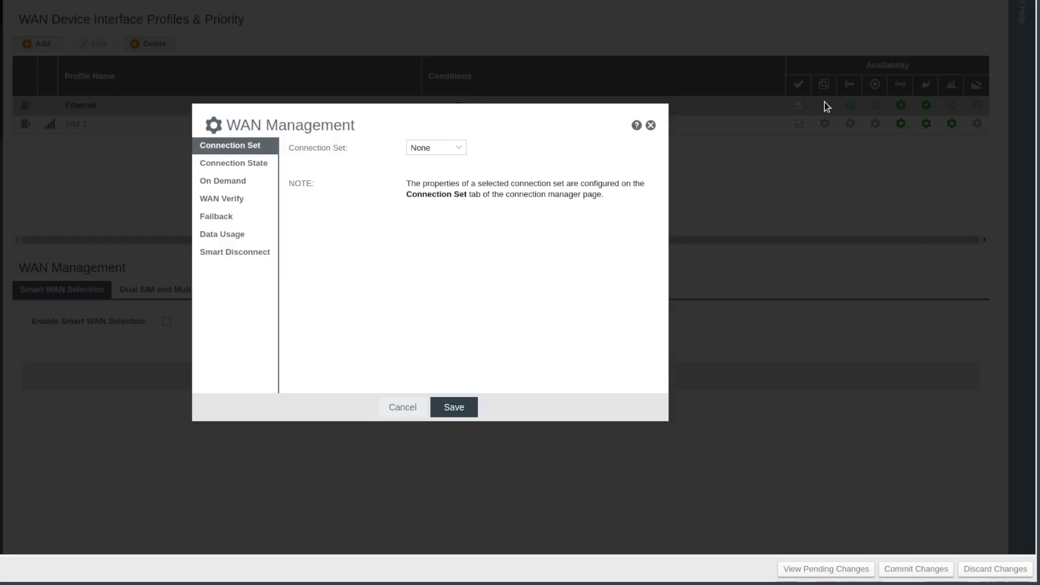
click(233, 163)
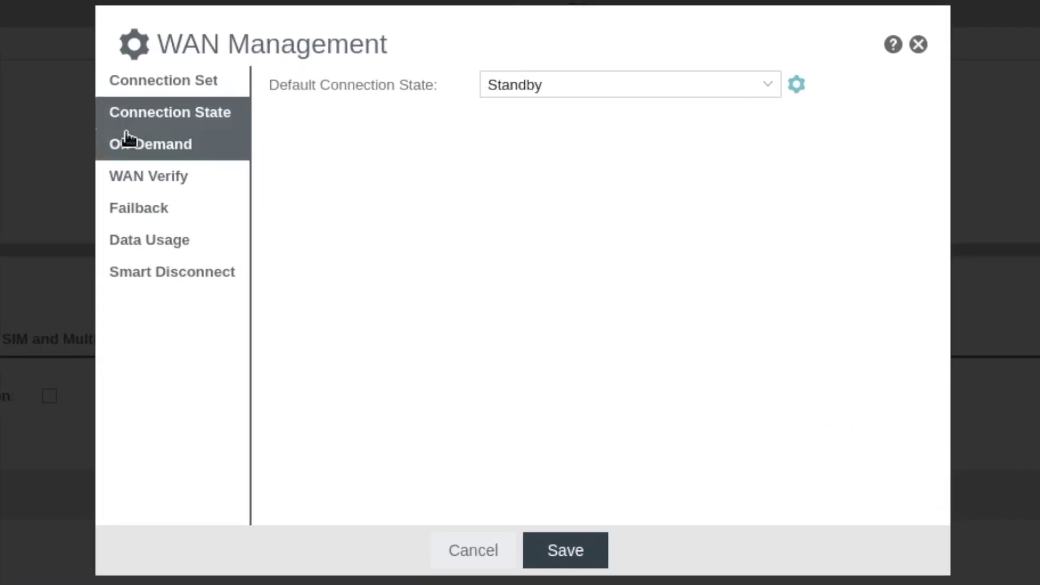
click(128, 141)
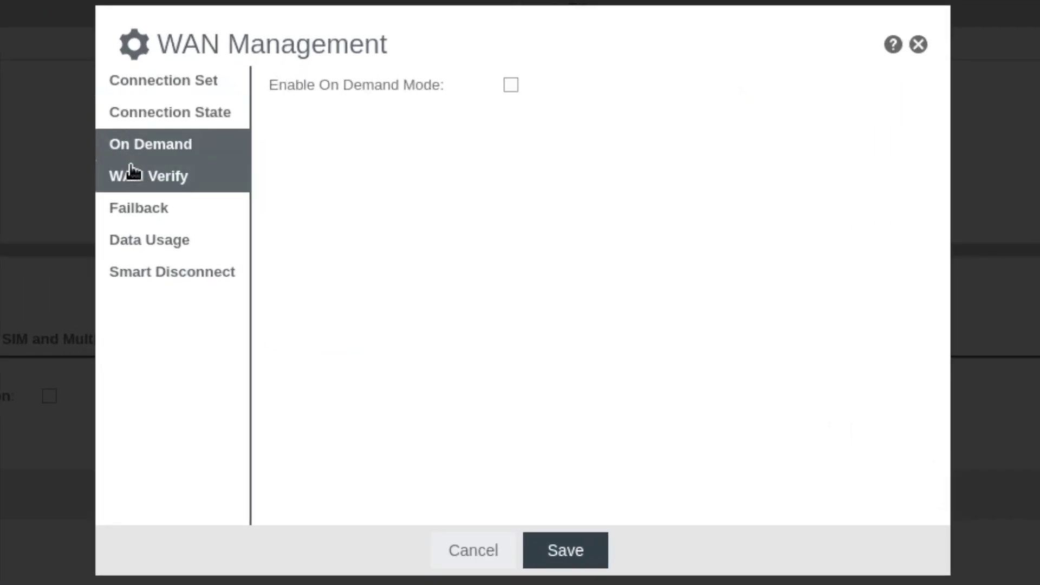
click(173, 271)
click(114, 114)
click(530, 79)
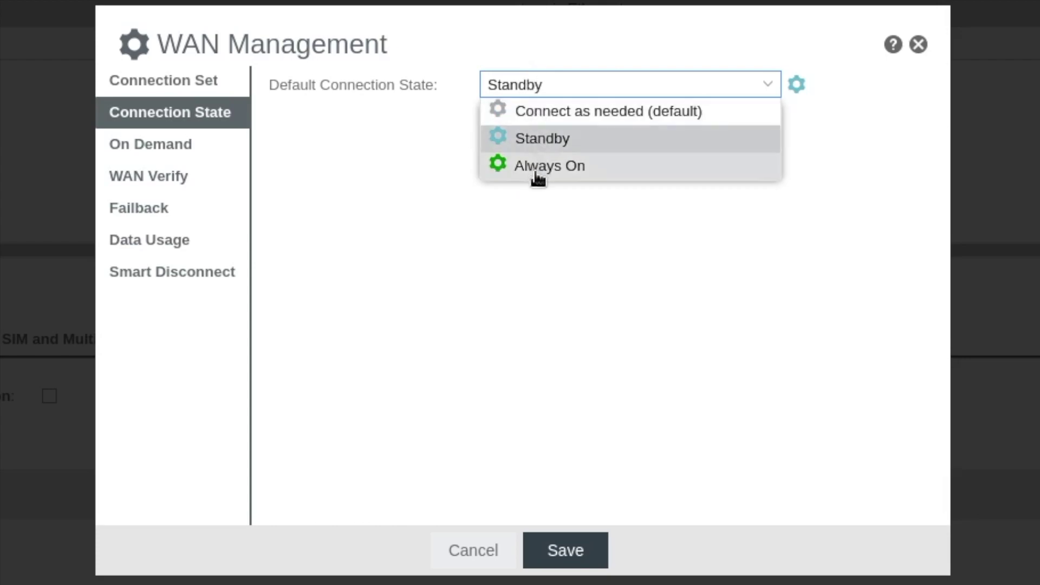
click(537, 175)
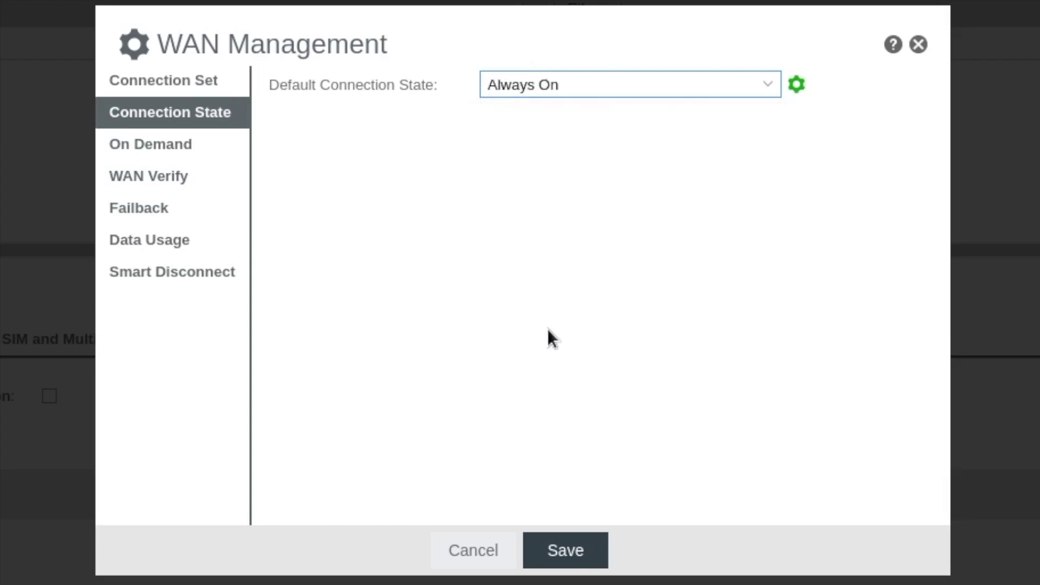
click(558, 557)
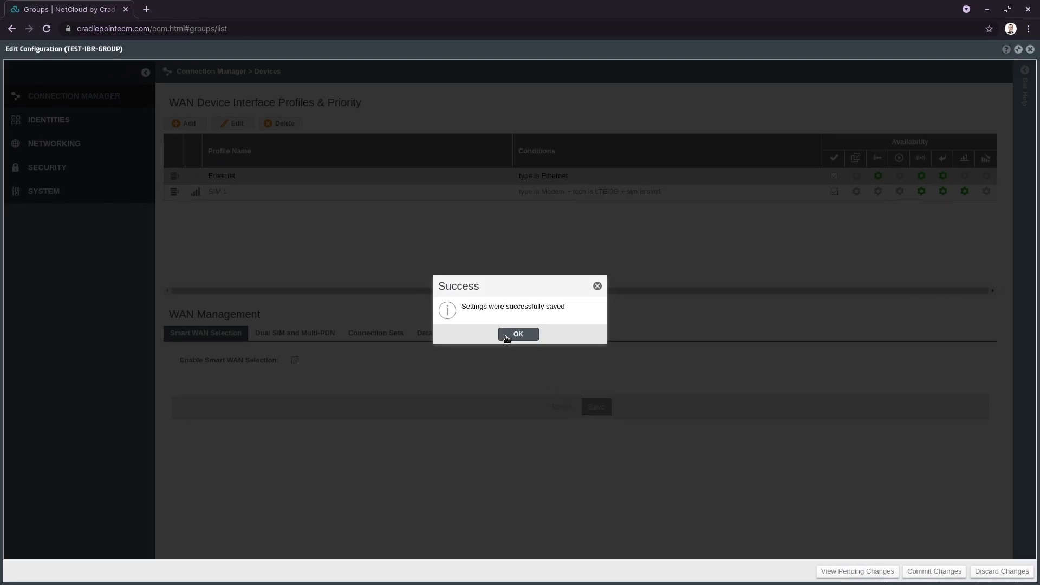
click(517, 335)
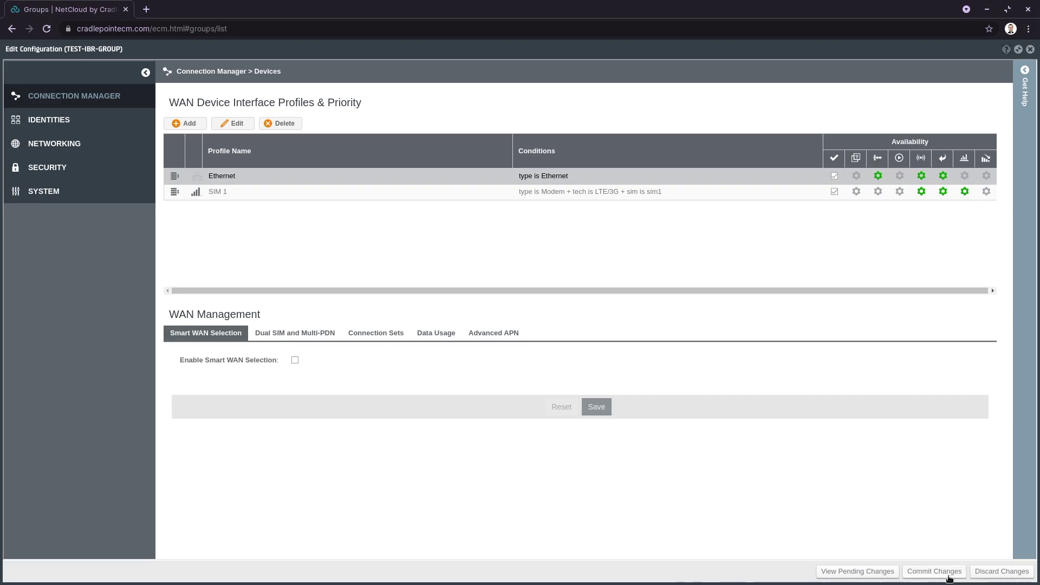
Commit the group configuration changes to the device and maximise the editor window.
click(949, 579)
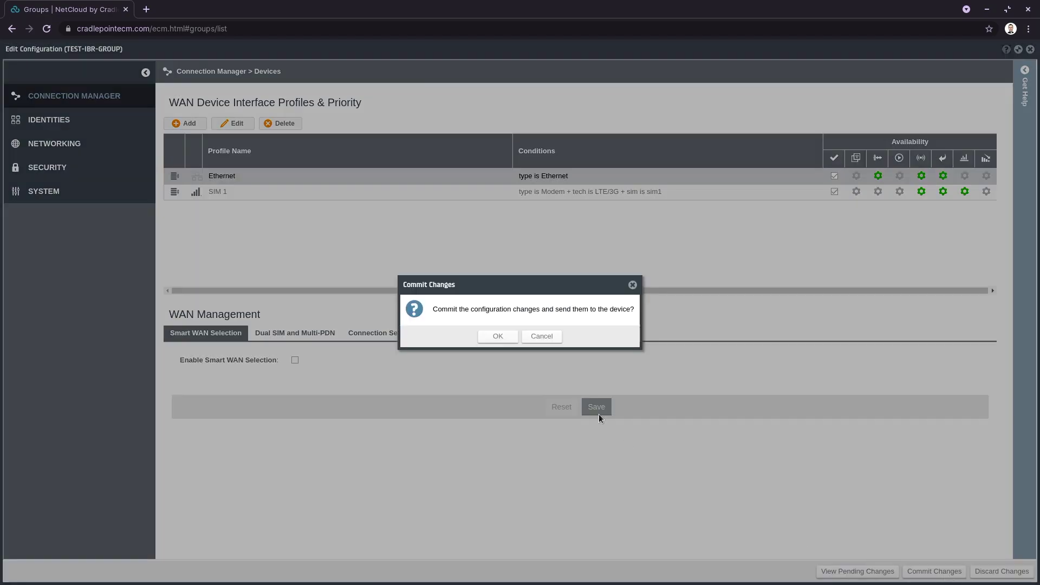
click(516, 337)
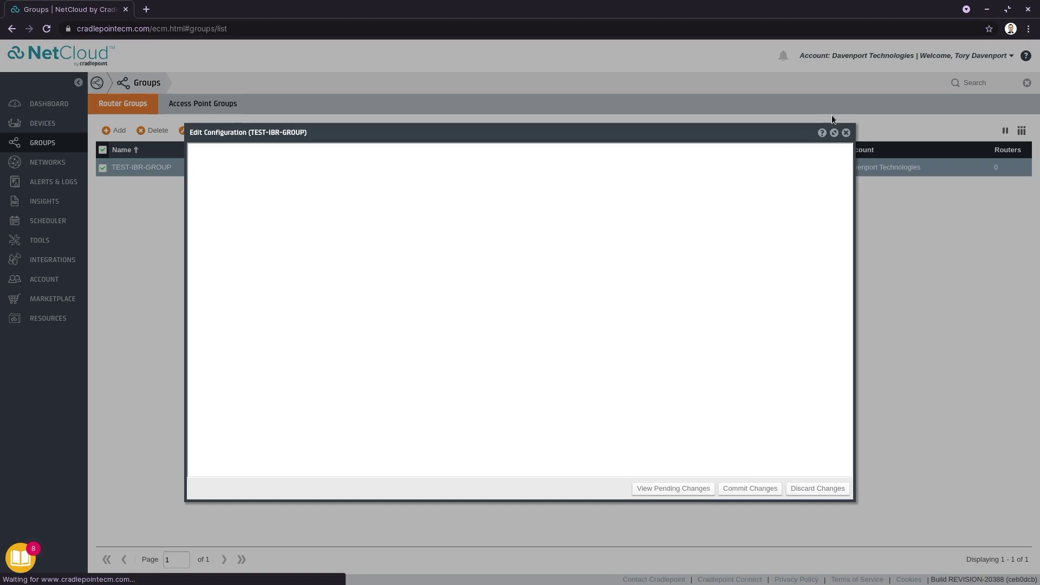
click(834, 132)
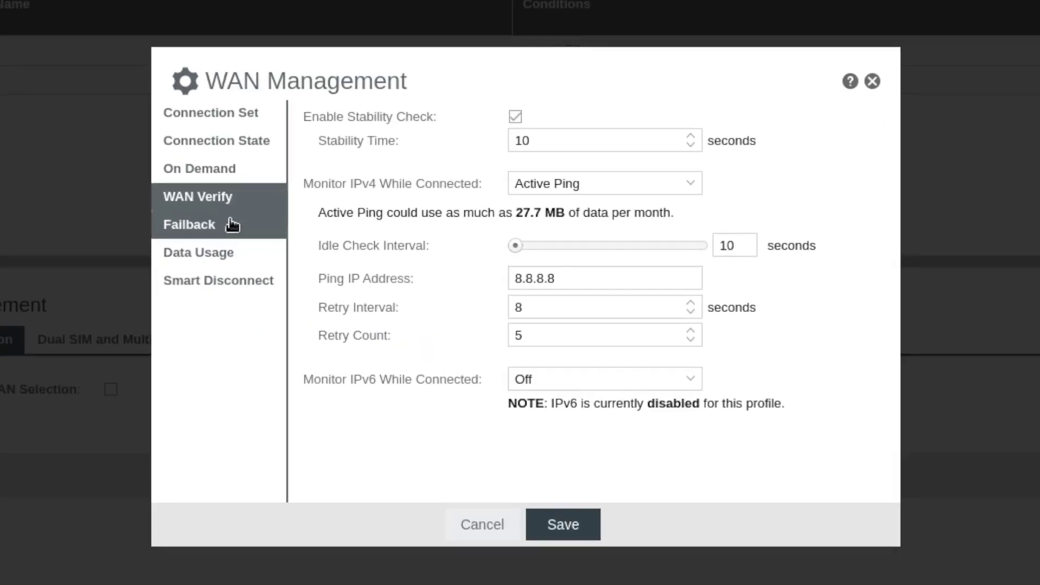
Review the Failback Mode choices and help, keep Immediate, and save the failback settings.
click(219, 223)
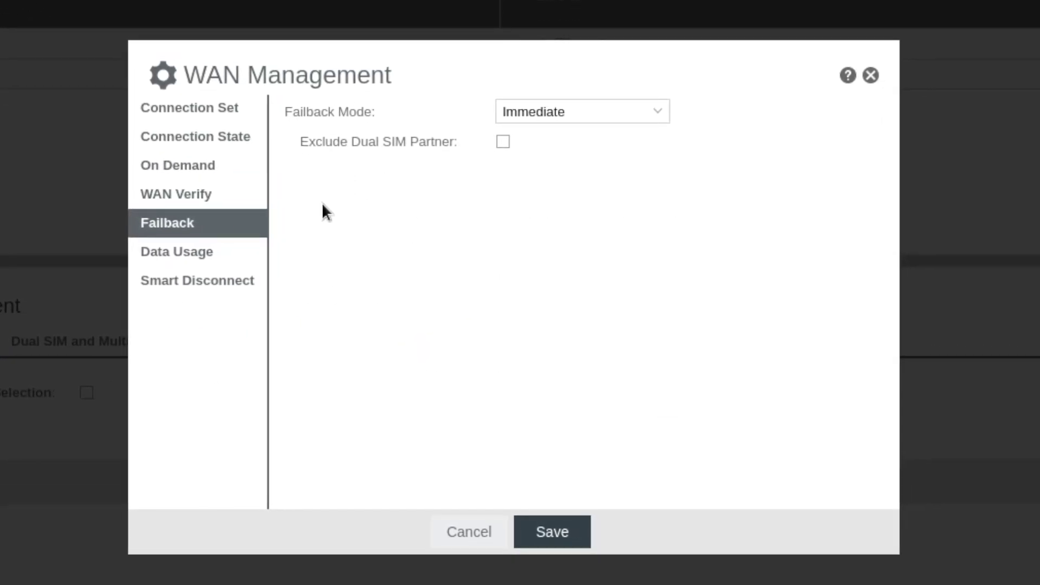
click(510, 111)
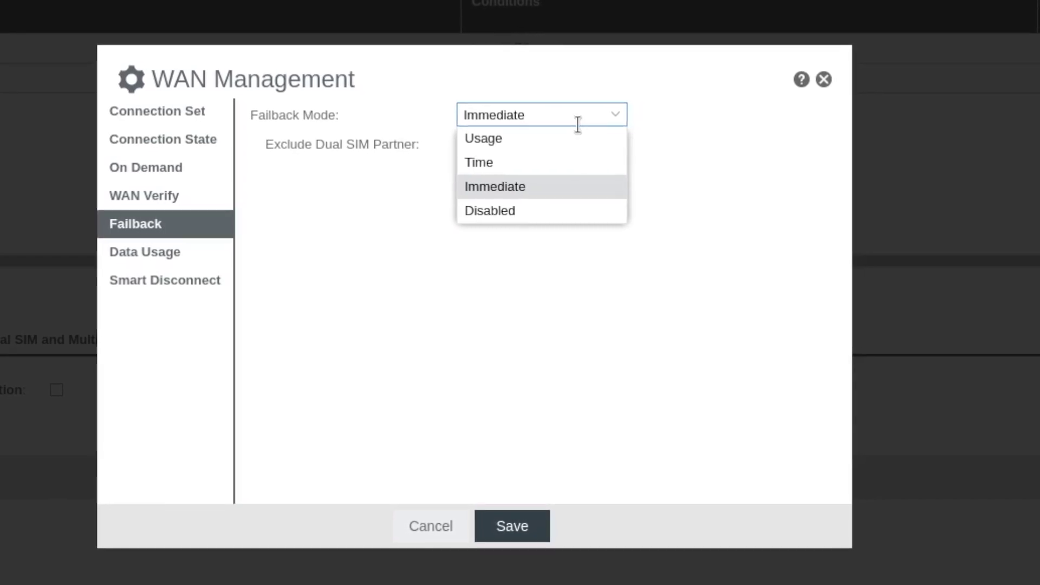
click(574, 190)
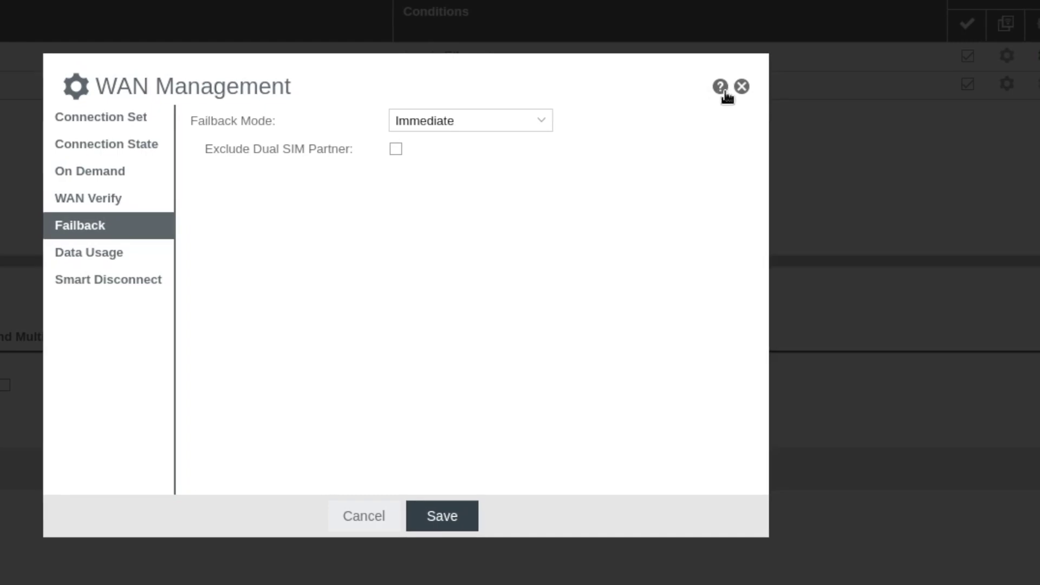
click(723, 89)
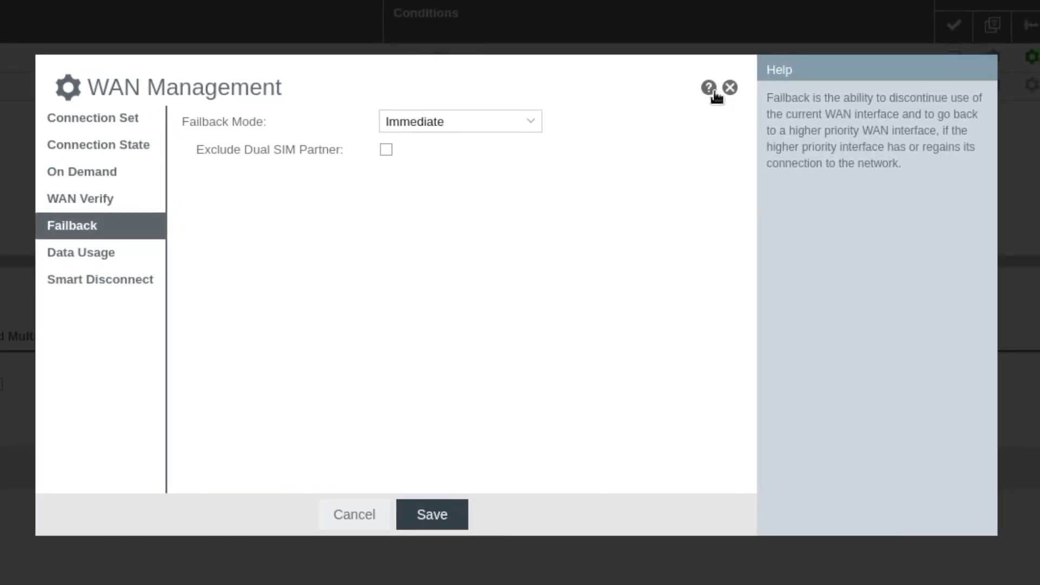
click(413, 123)
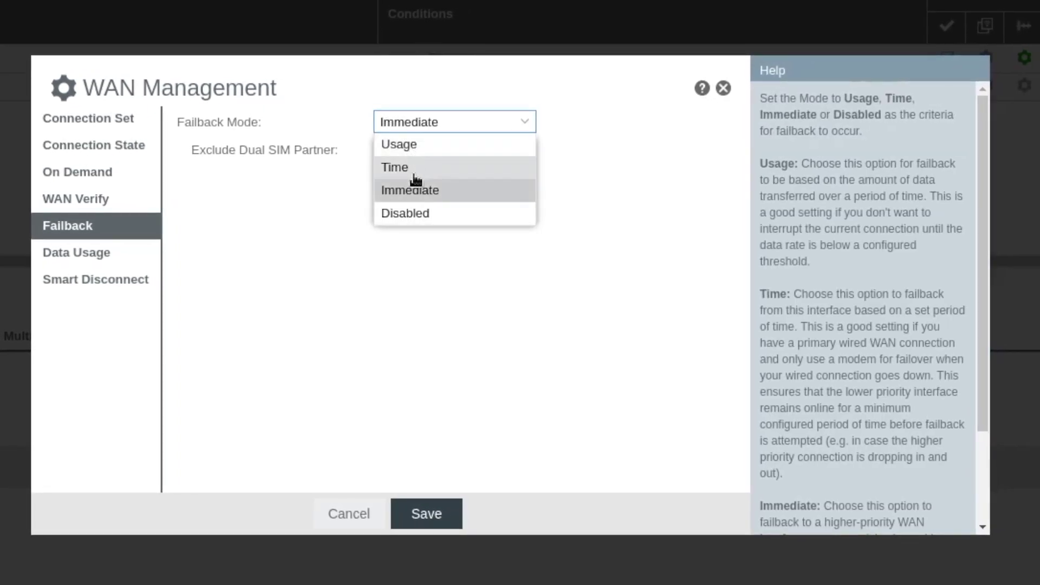
scroll(835, 300, down, 3)
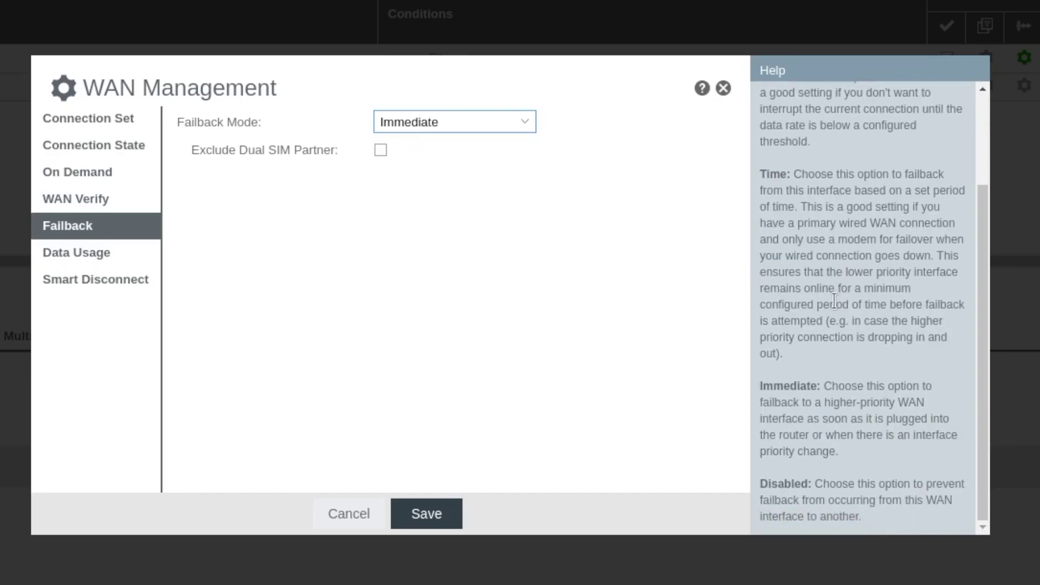
click(383, 348)
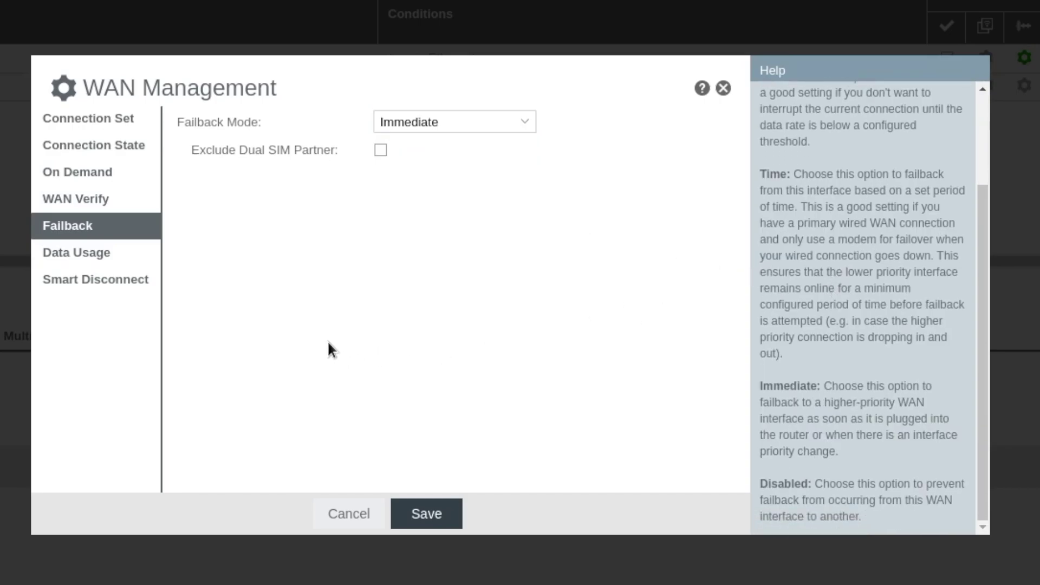
click(411, 509)
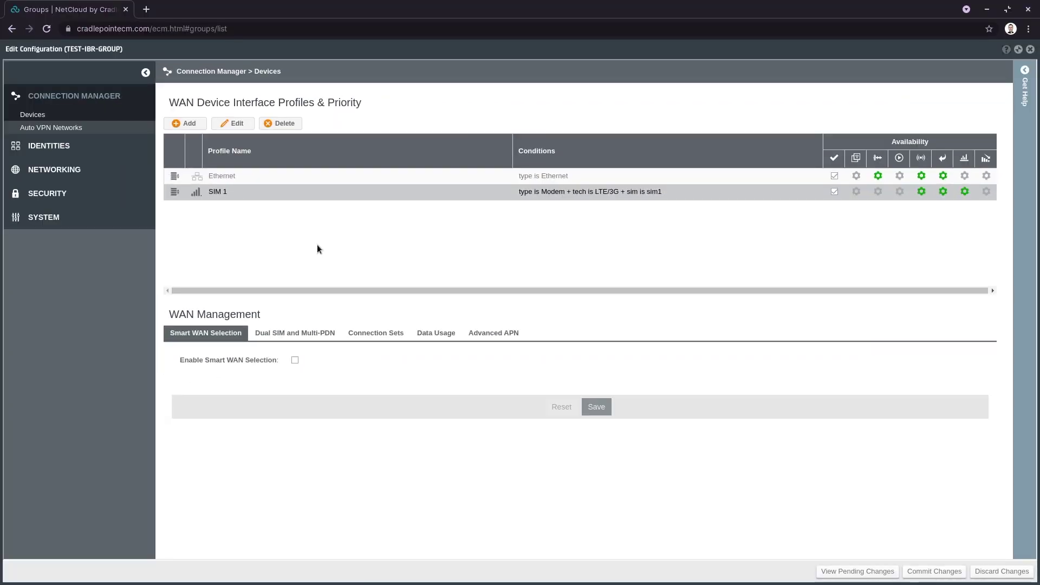
click(50, 169)
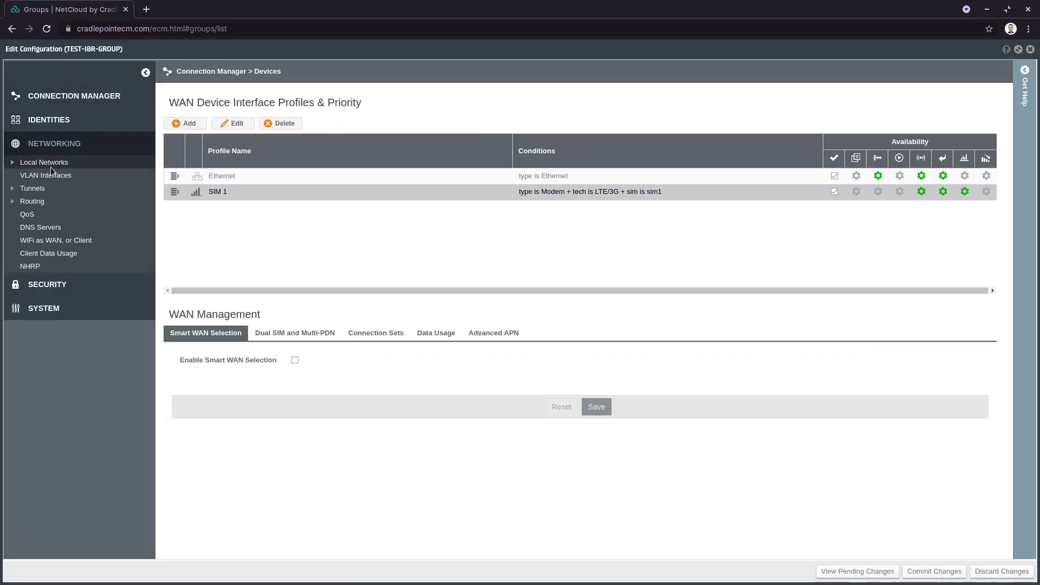
Open the Primary LAN editor from Local IP Networks and inspect its address 192.168.0.1.
click(21, 162)
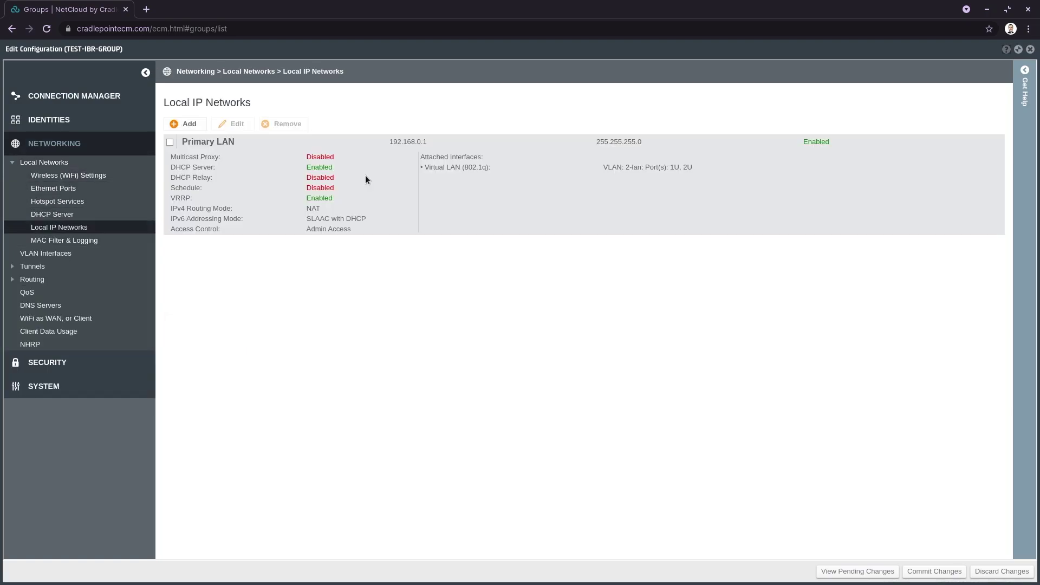
click(366, 176)
click(221, 122)
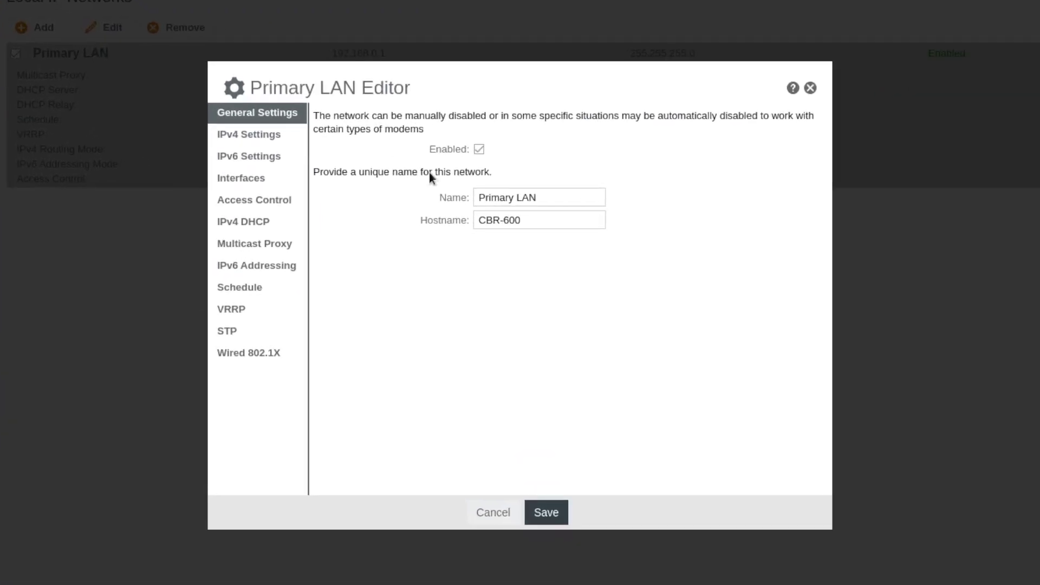
click(245, 136)
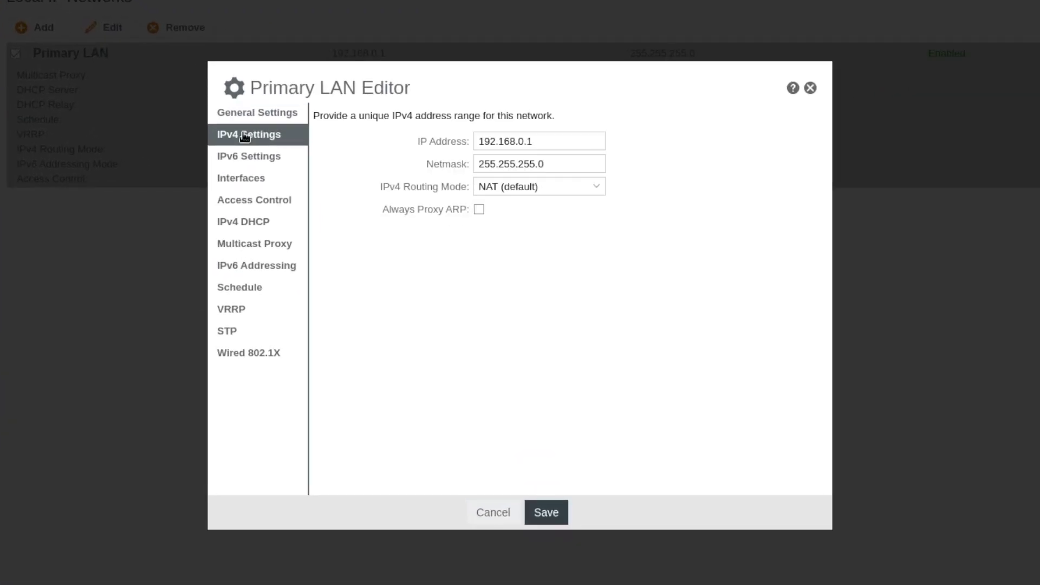
click(543, 136)
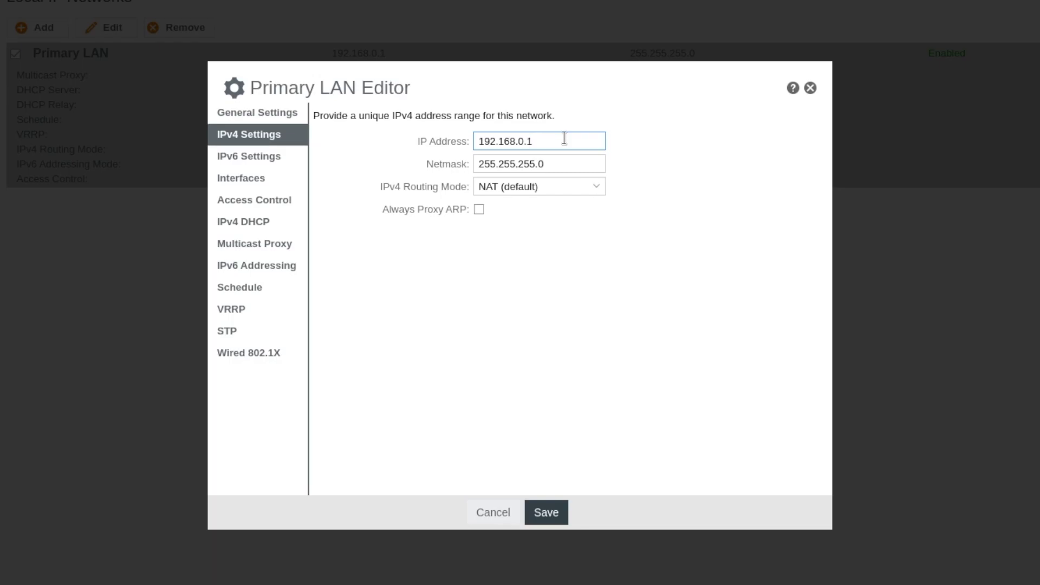
Browse the Primary LAN's IPv6, Interfaces, IPv4 DHCP and Multicast Proxy settings.
click(217, 160)
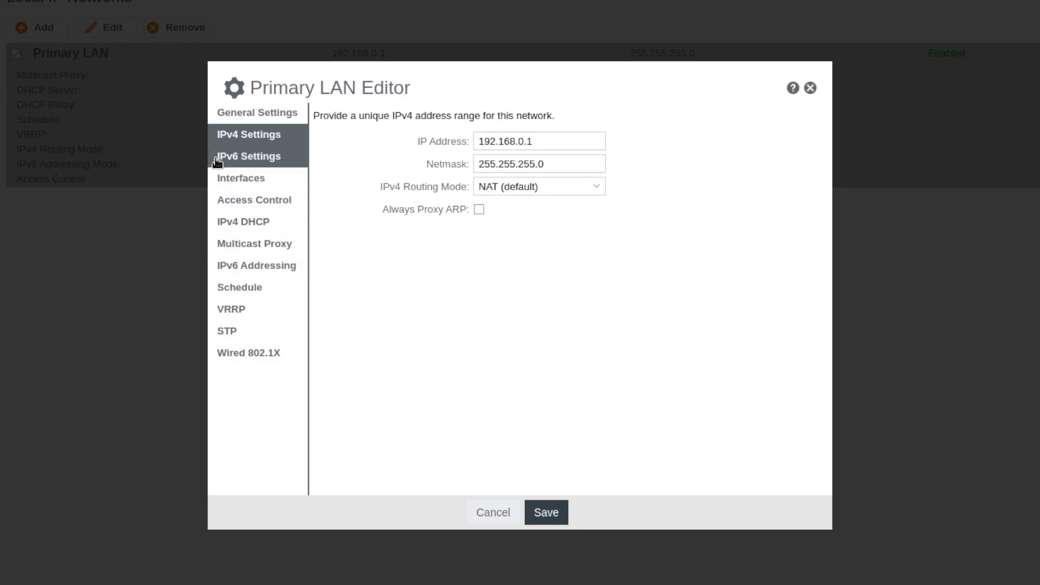
click(220, 182)
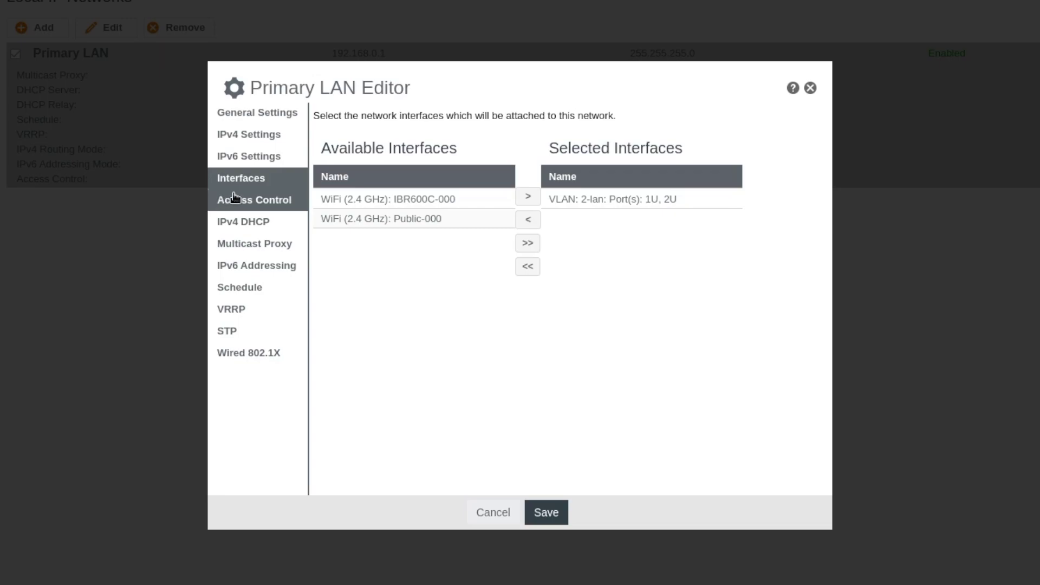
click(239, 222)
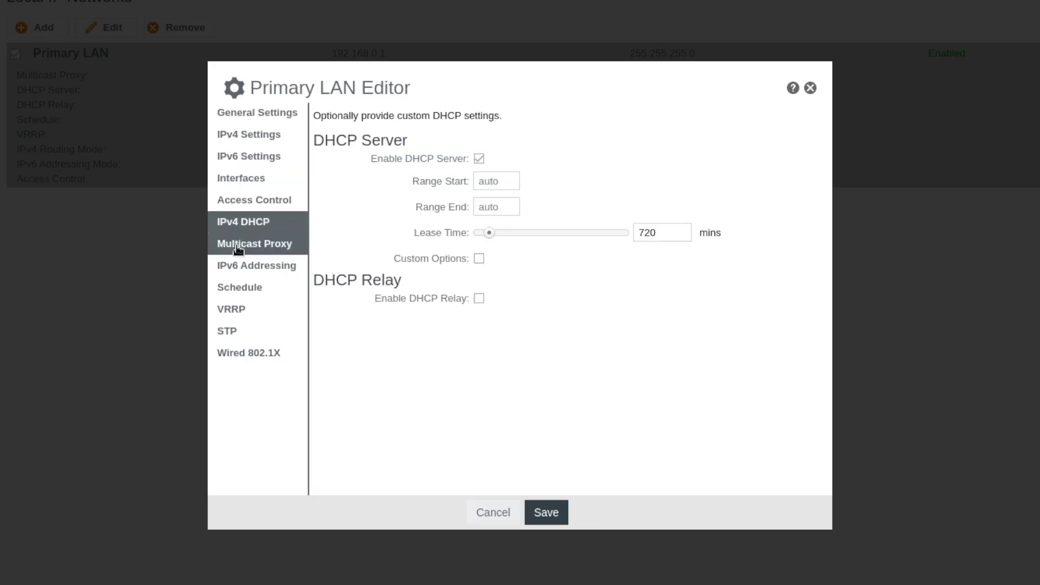
click(237, 247)
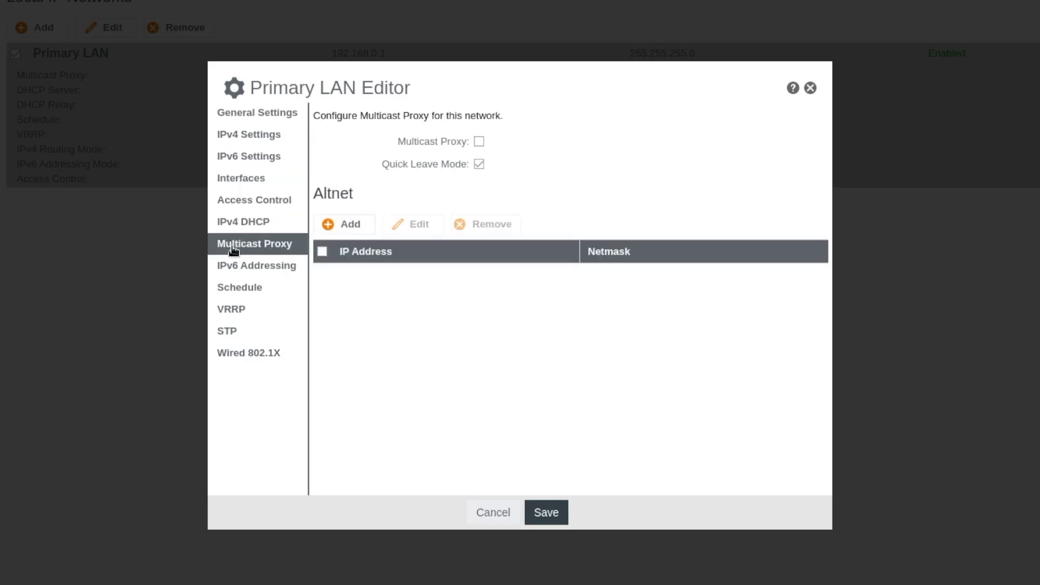
Check VRRP virtual IP 192.168.0.254, router ID 10 and priority 110, keep Master, and save.
click(238, 309)
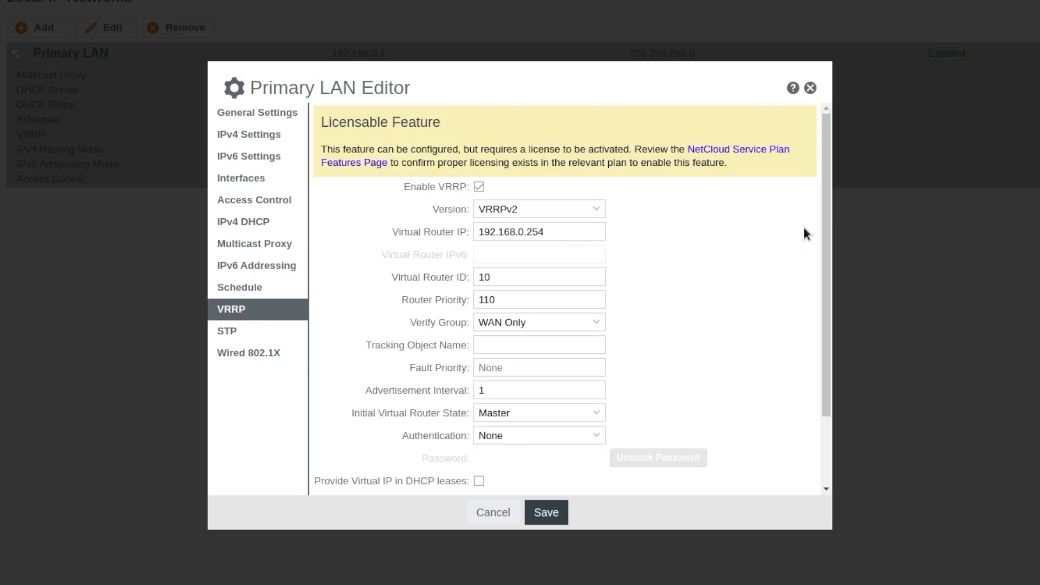
drag(825, 226, 788, 262)
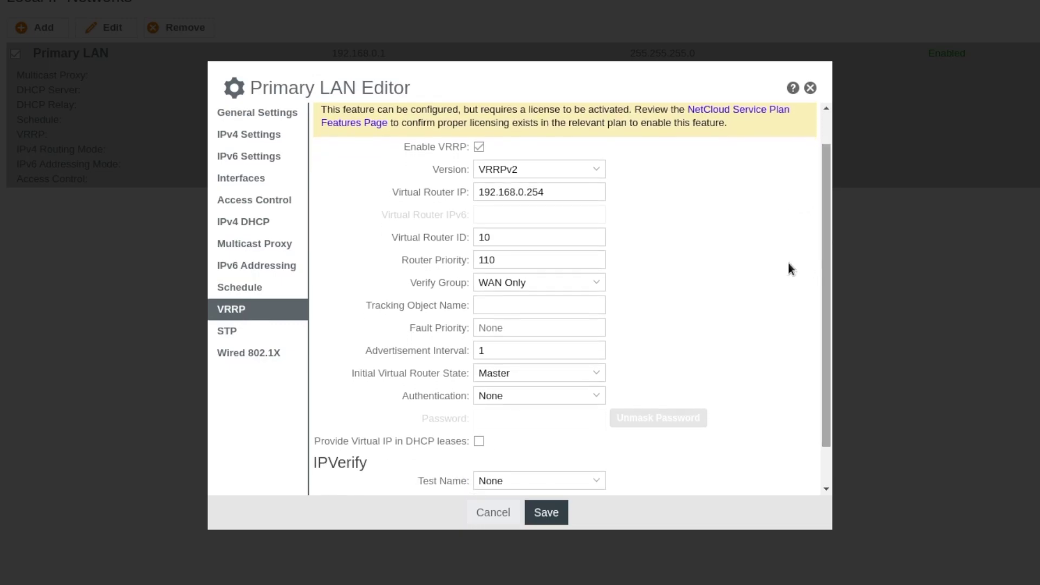
click(550, 185)
drag(545, 193, 526, 194)
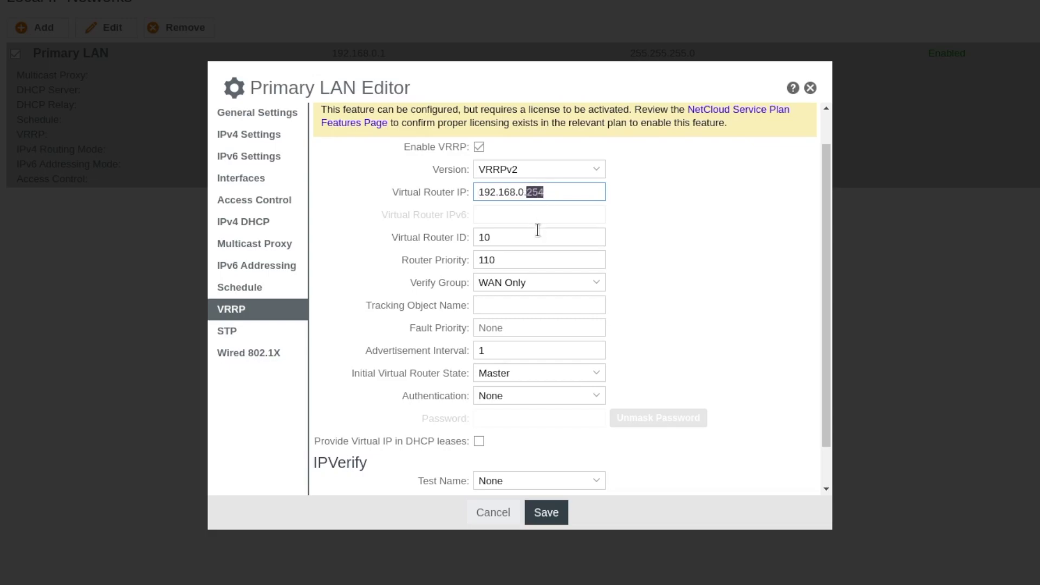
click(646, 261)
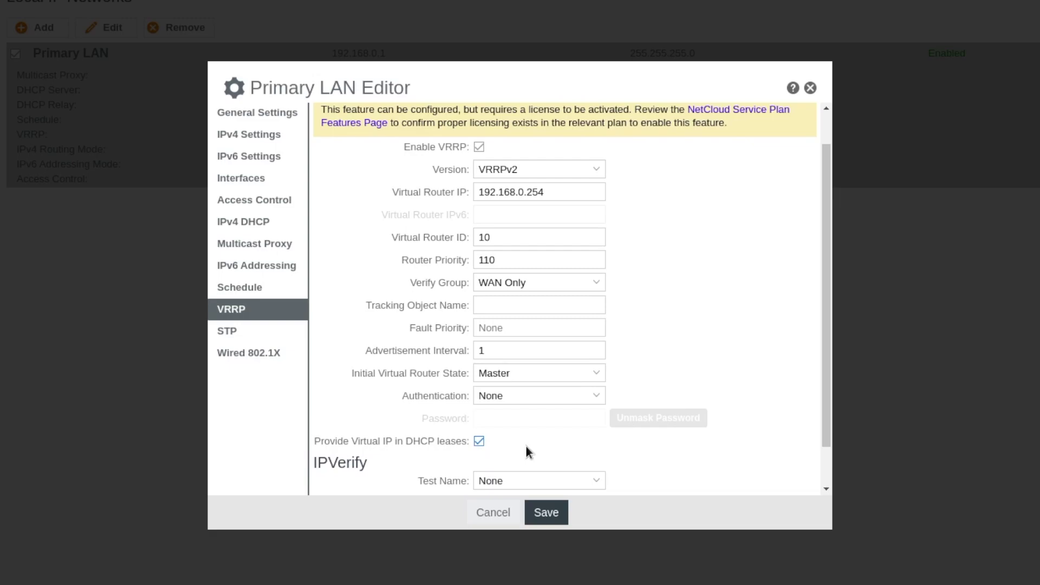
click(553, 191)
click(508, 261)
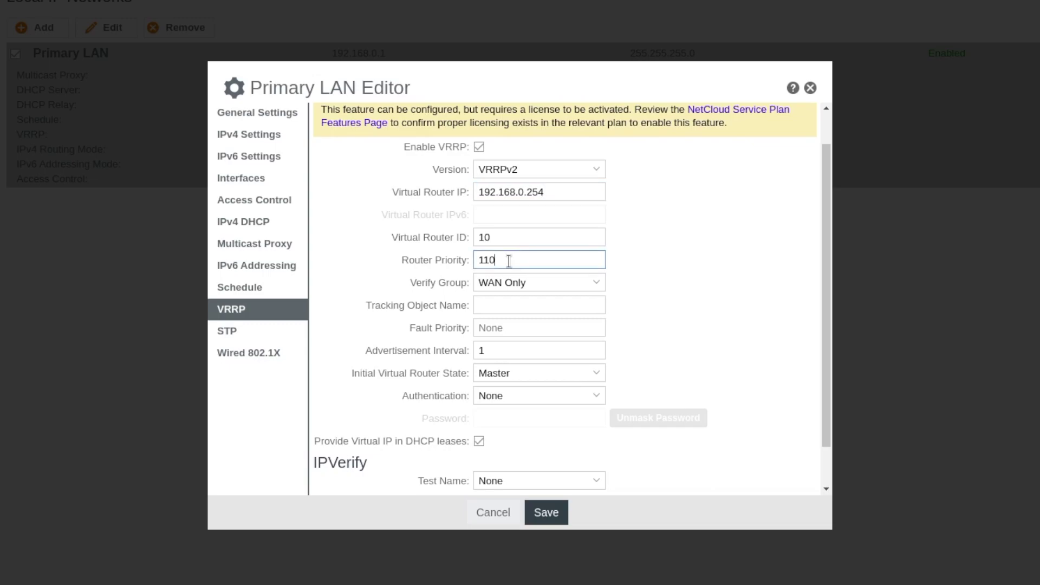
click(516, 378)
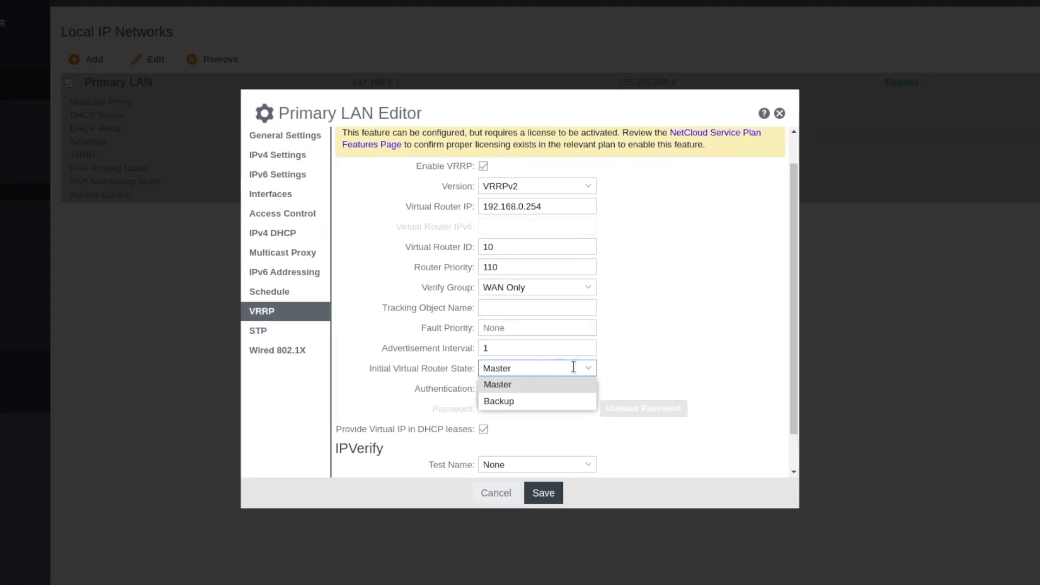
click(546, 512)
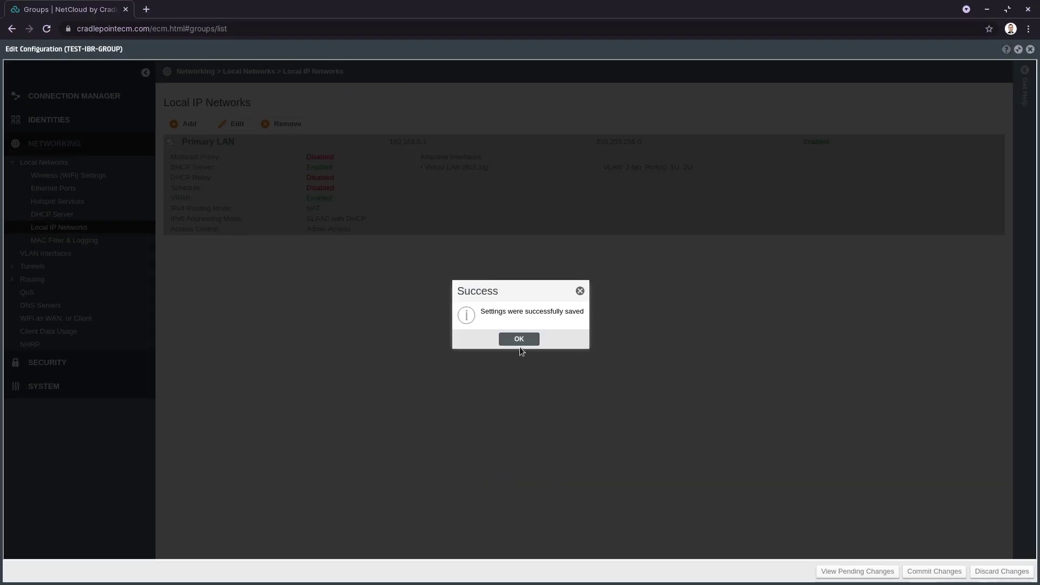
click(515, 341)
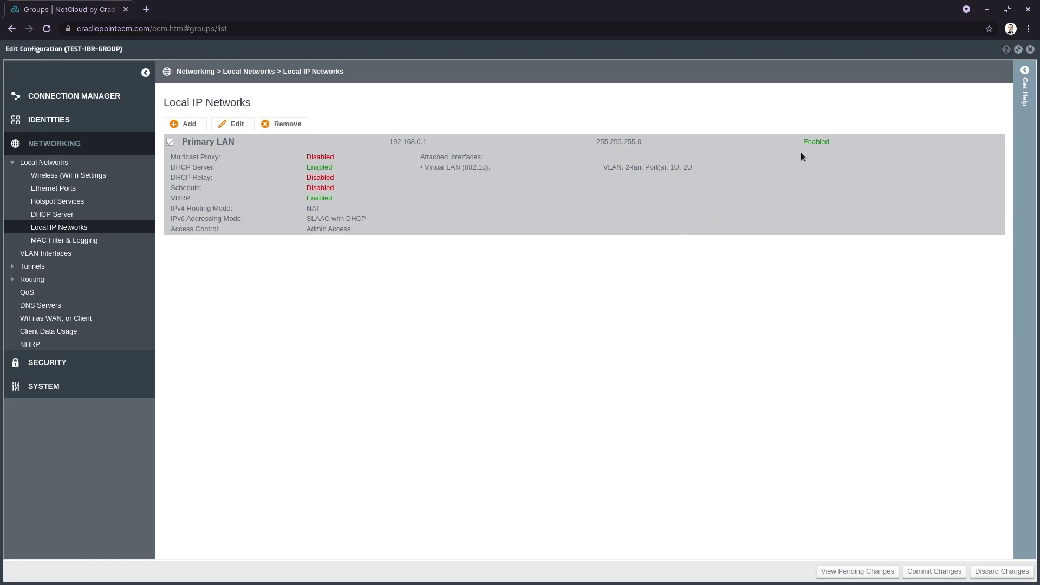
Commit the group configuration, then move ROUTER A and ROUTER B into TEST-IBR-GROUP.
click(935, 572)
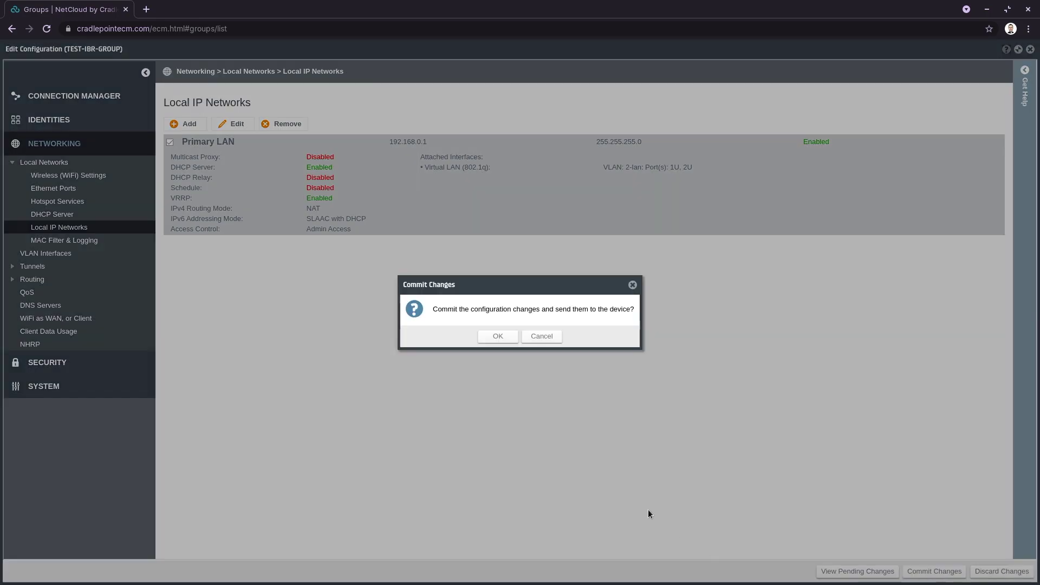
click(499, 336)
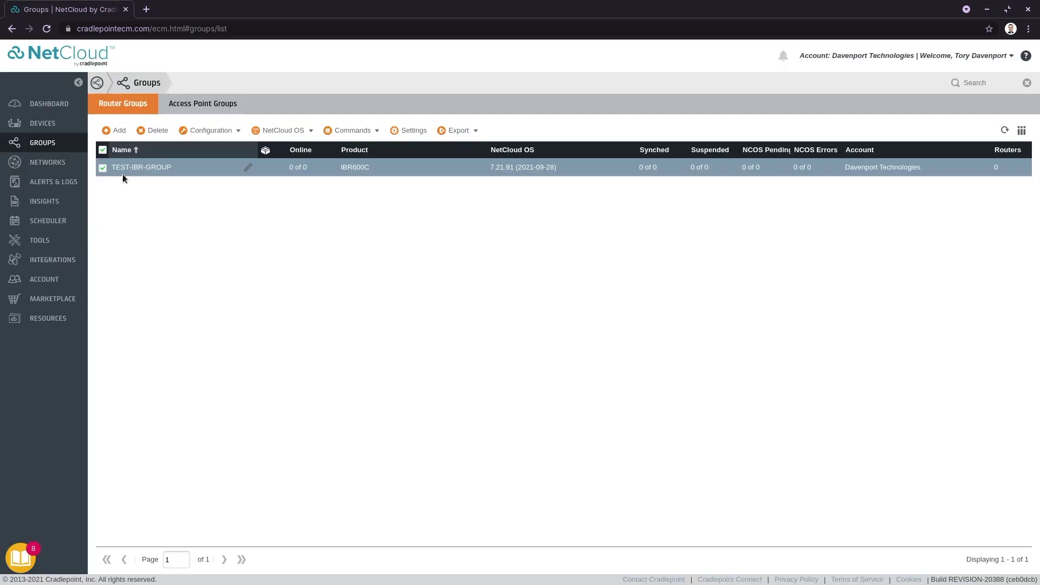
click(50, 130)
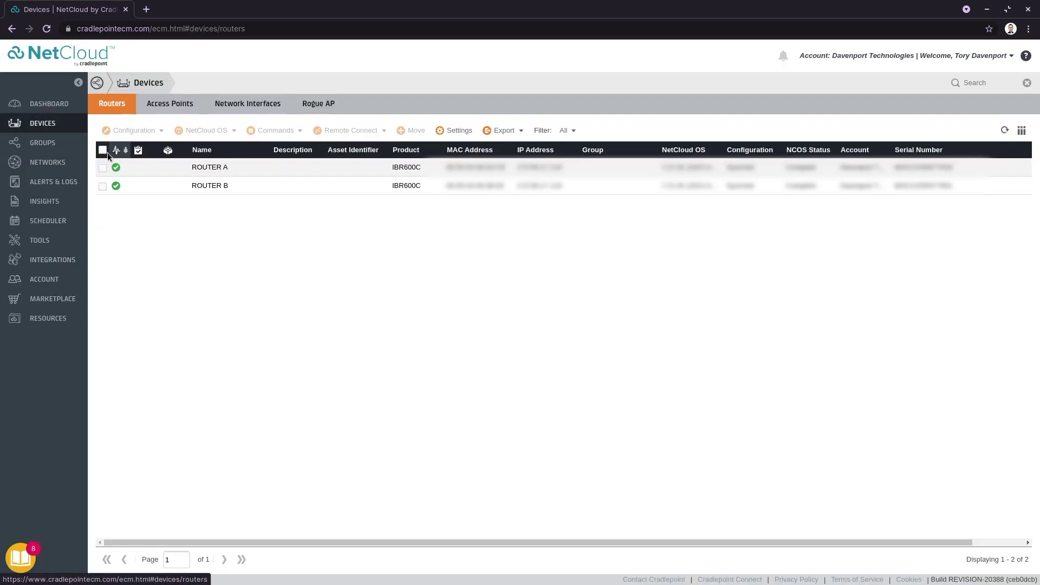
click(102, 150)
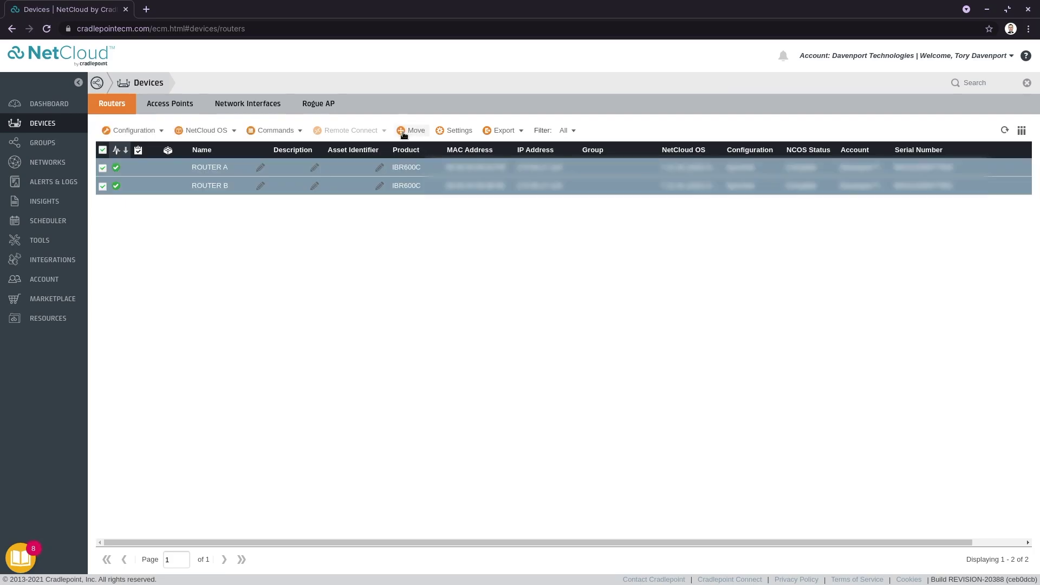
click(412, 130)
click(444, 252)
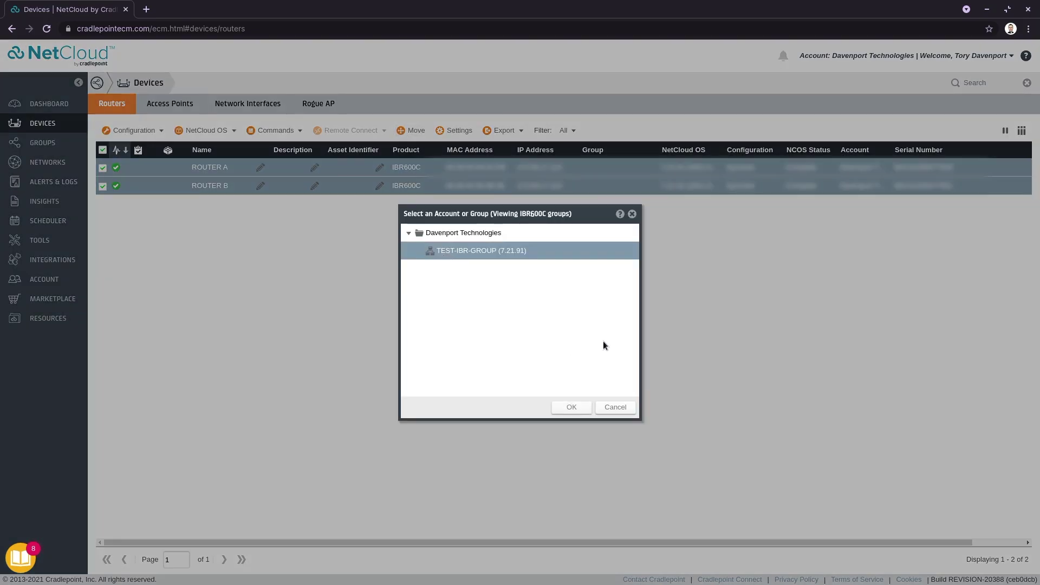
click(570, 407)
Confirm TEST-IBR-GROUP lists both routers, then open ROUTER B's individual configuration editor.
click(76, 143)
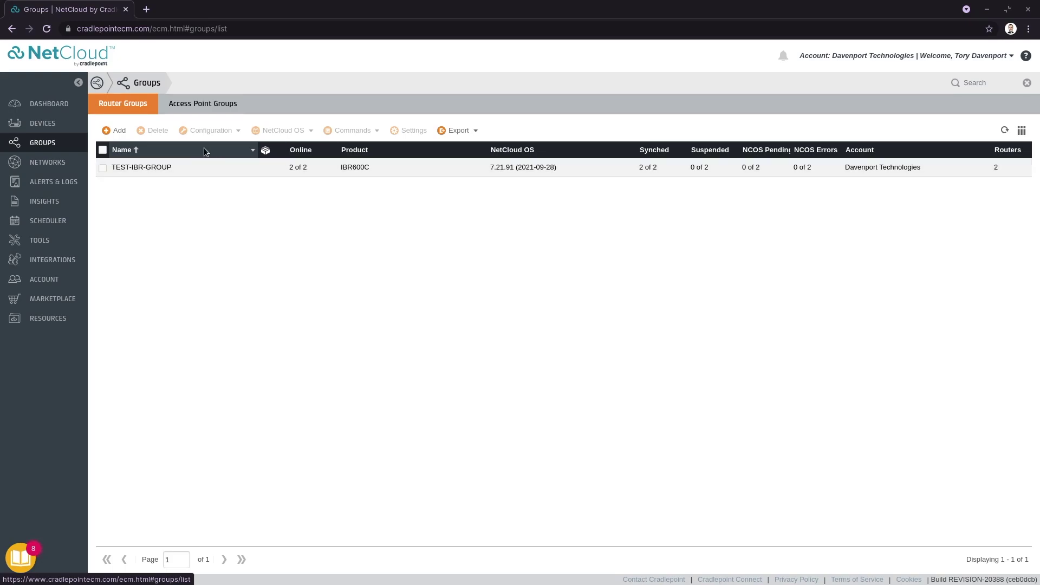
click(13, 121)
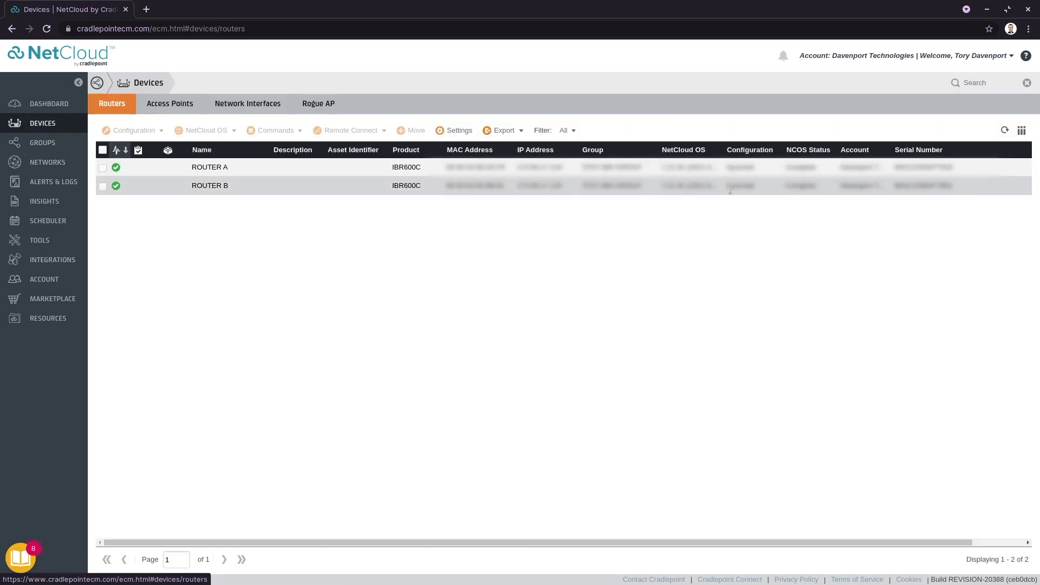
click(103, 187)
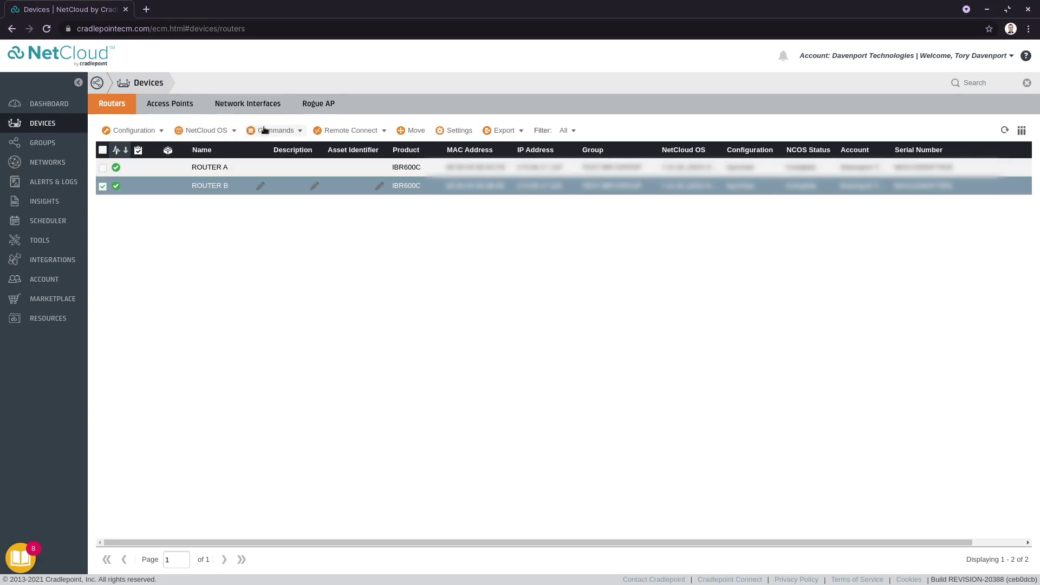
click(134, 130)
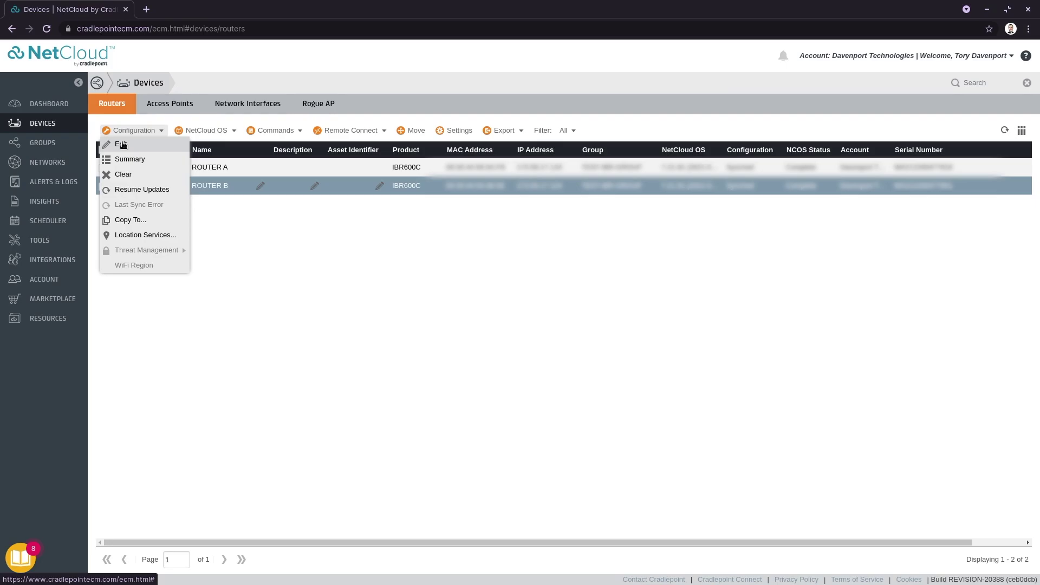
click(117, 146)
Open ROUTER B's Primary LAN editor and change its hostname to CBR-600-B.
click(835, 133)
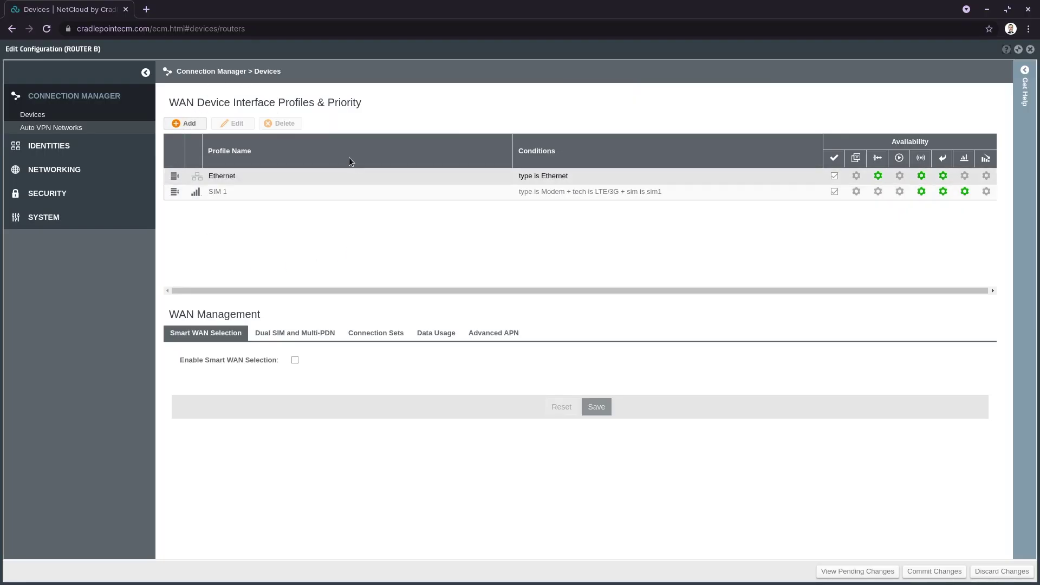
click(54, 170)
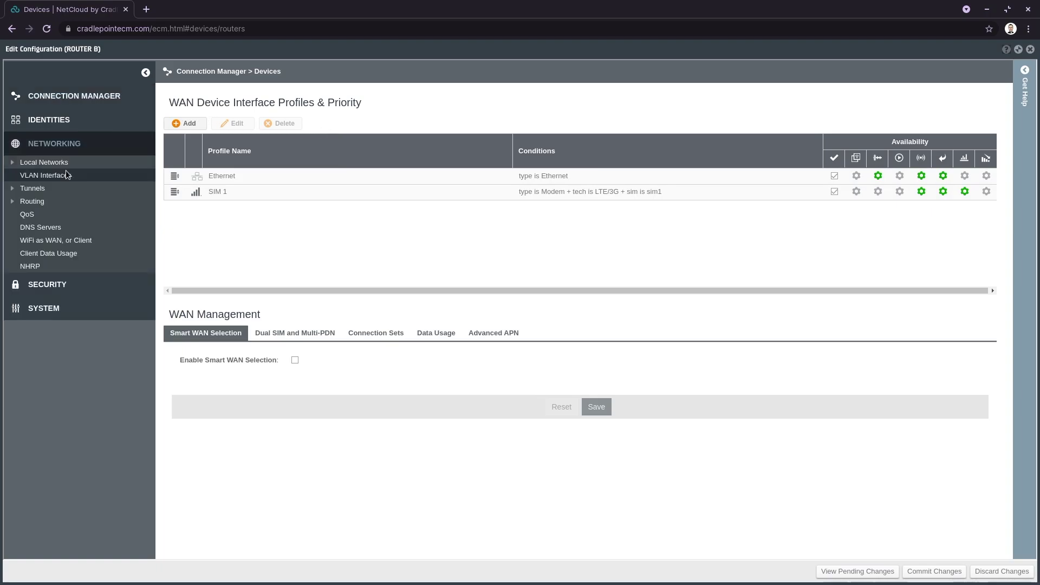
click(32, 164)
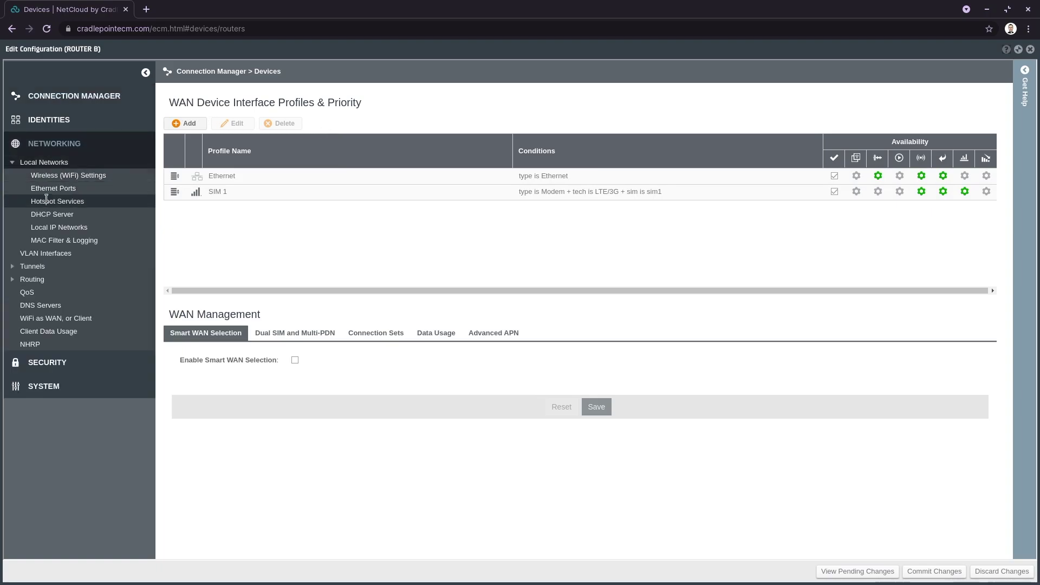
click(54, 227)
double_click(247, 135)
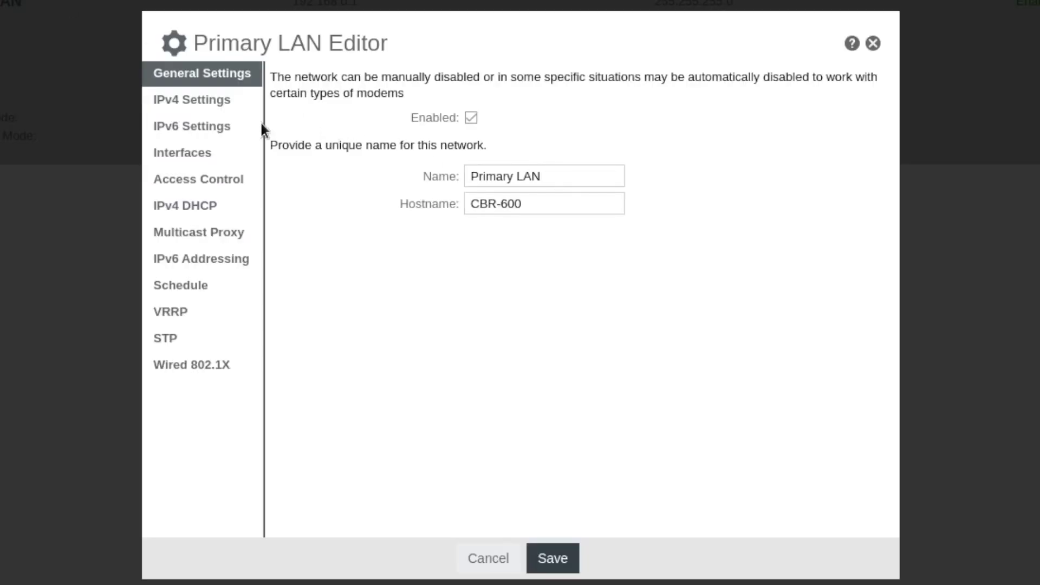
click(563, 208)
text(-8)
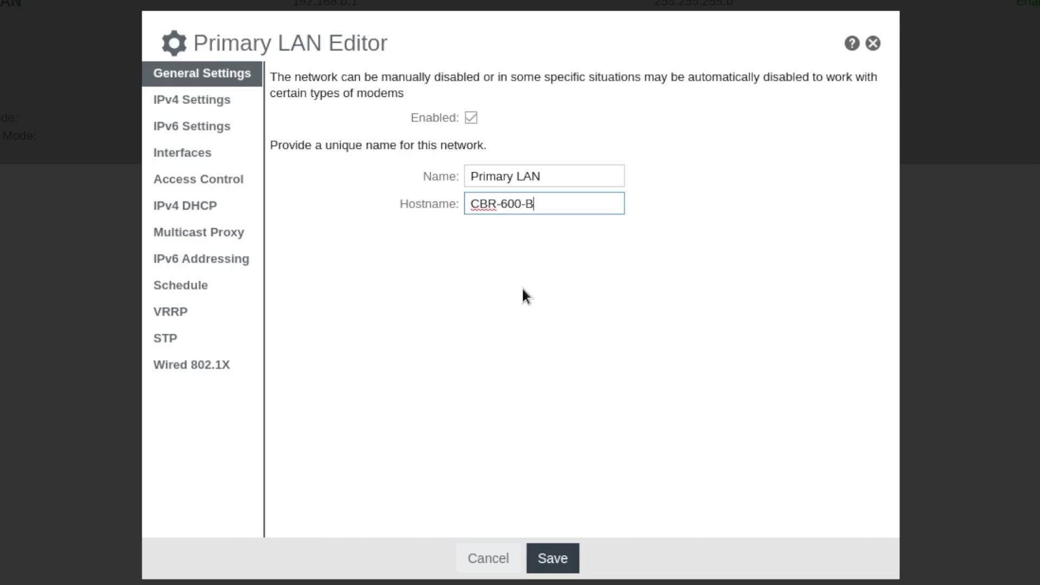
Change the Primary LAN IPv4 address to 192.168.0.2.
click(192, 99)
click(561, 108)
key(BackSpace)
text(2)
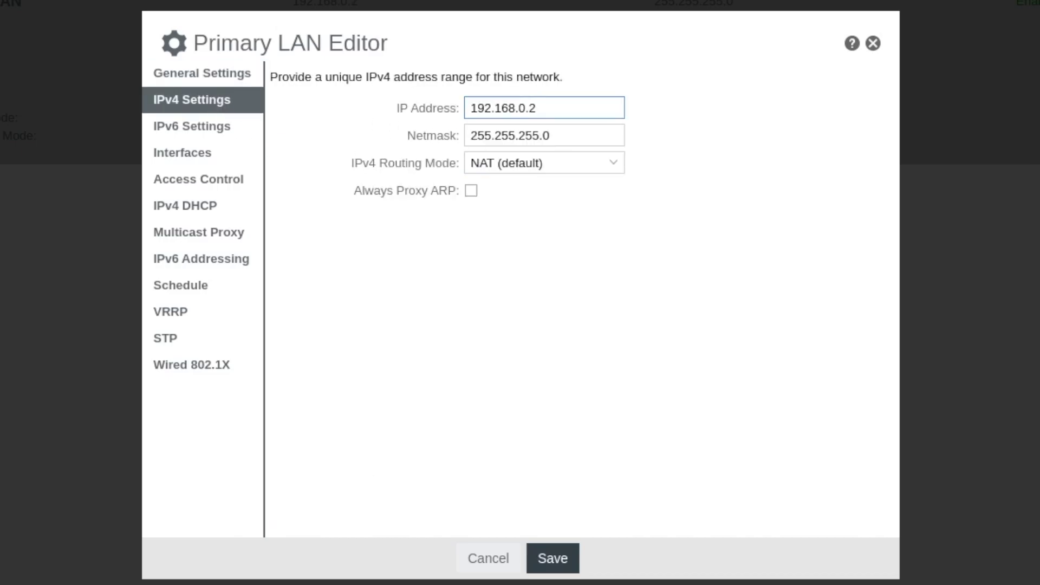
Set VRRP priority to 100 and initial state Backup, then save the Primary LAN.
click(199, 318)
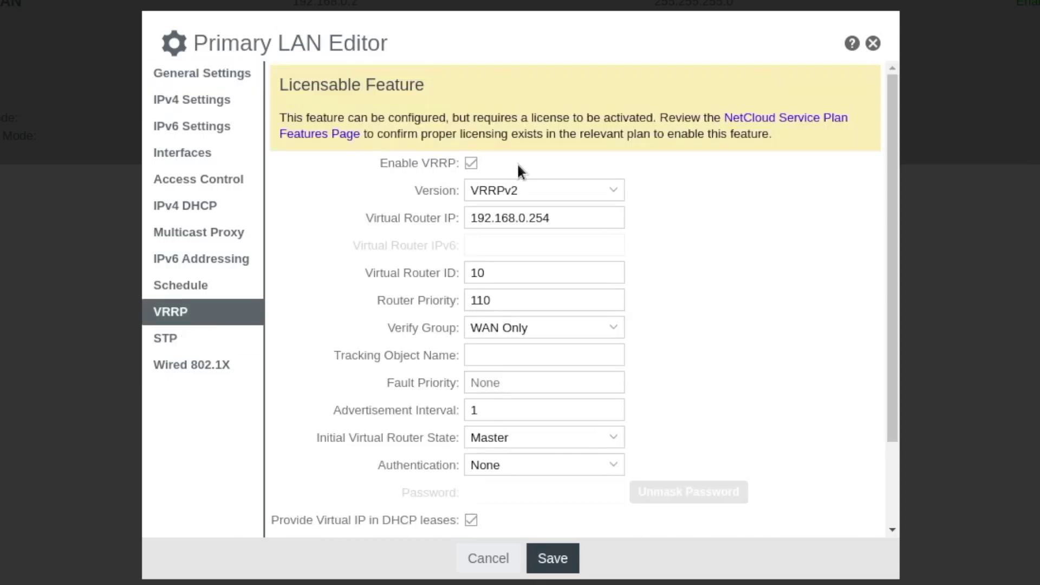
click(538, 306)
key(BackSpace)
key(BackSpace)
text(00)
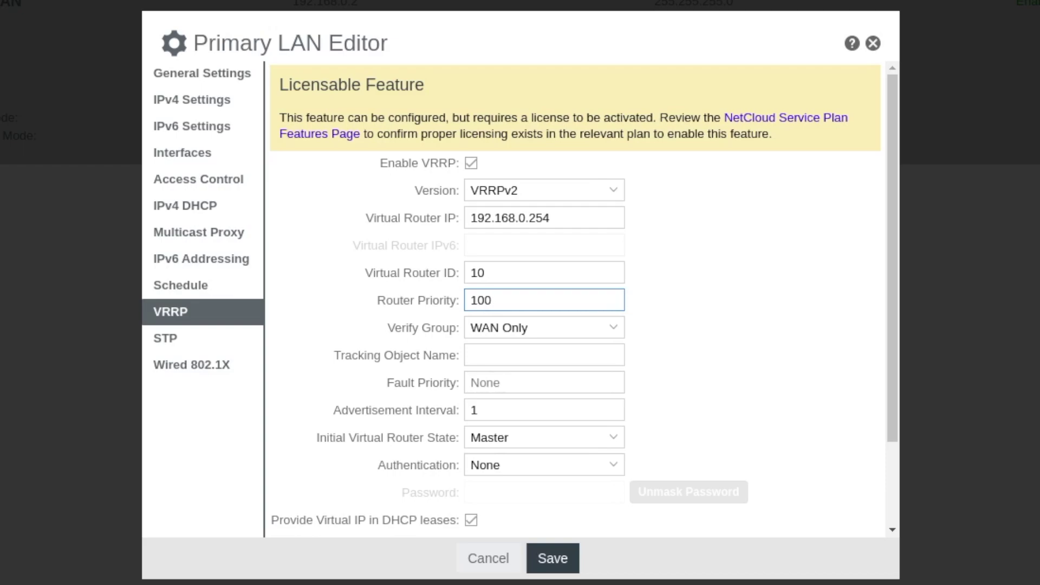
click(506, 437)
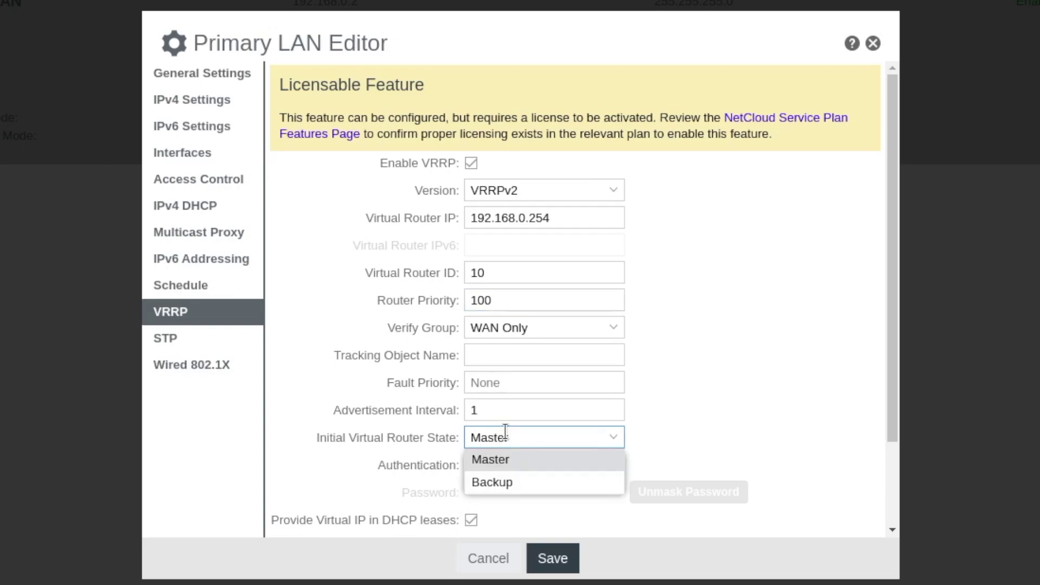
click(507, 482)
click(555, 564)
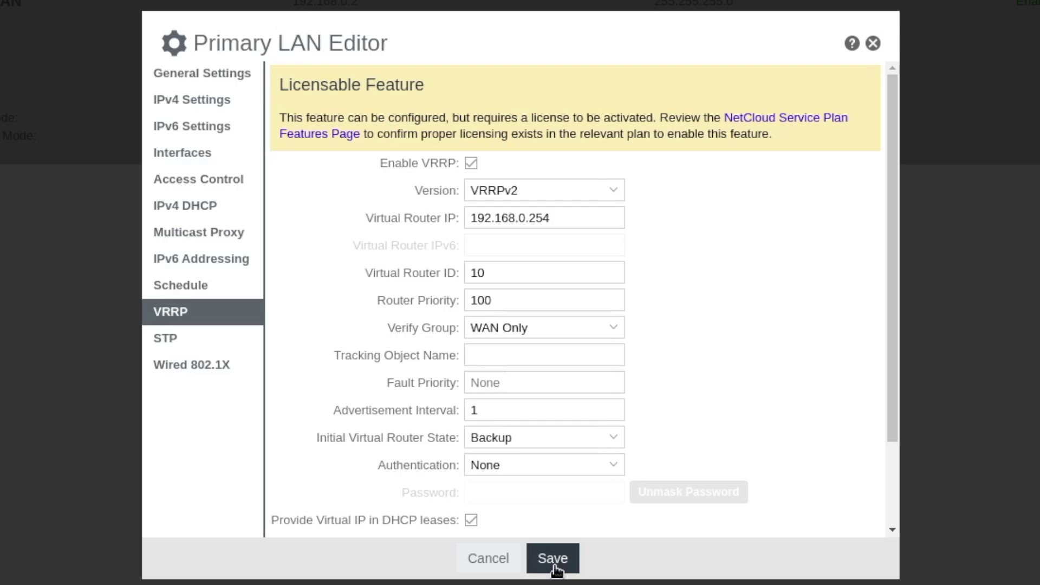
click(553, 558)
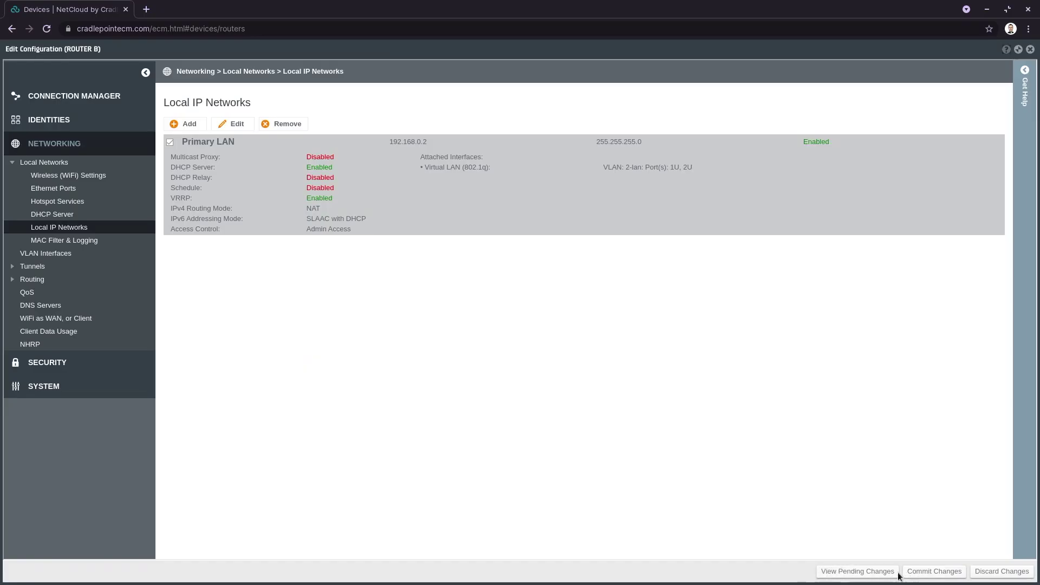
Inspect ROUTER B's pending hostname, IP and VRRP changes in JSON, then close that view.
click(884, 573)
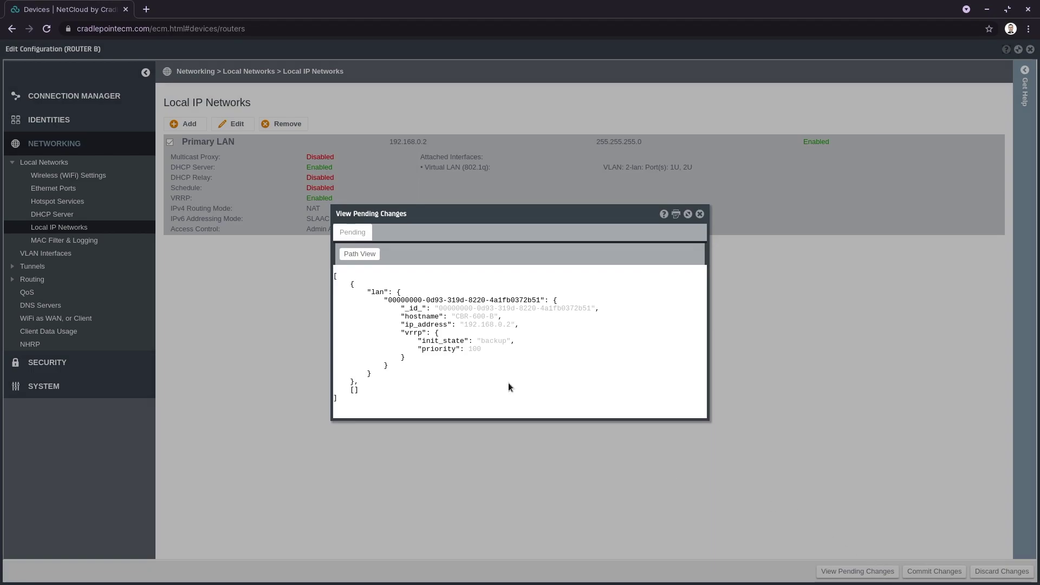
key(Escape)
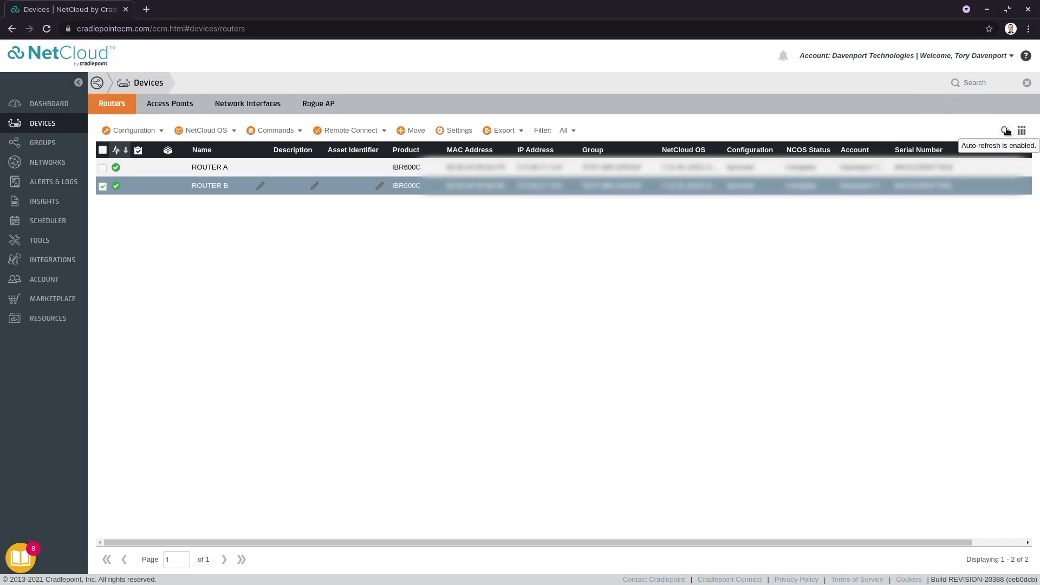
click(104, 190)
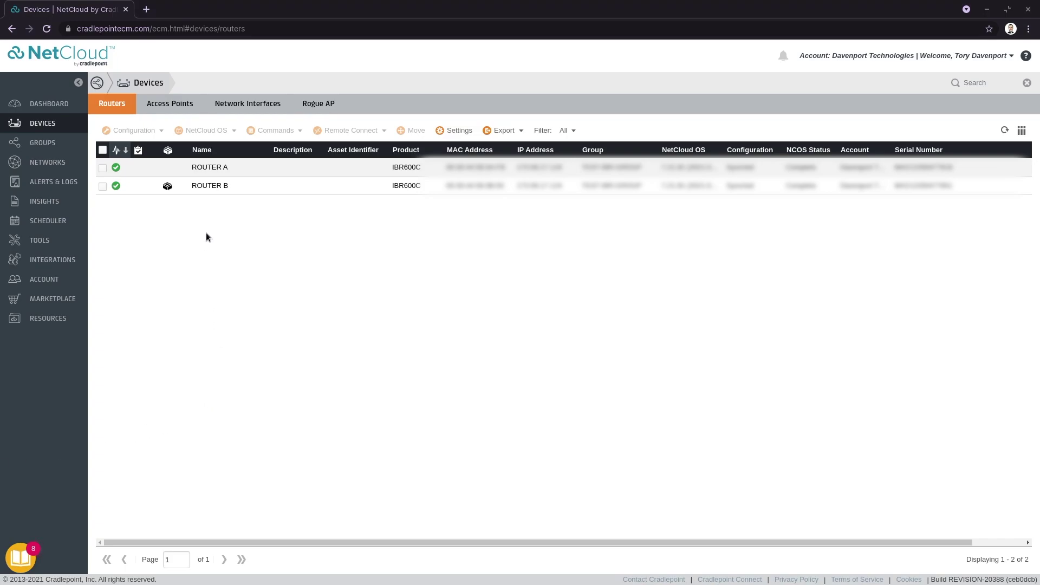
click(168, 188)
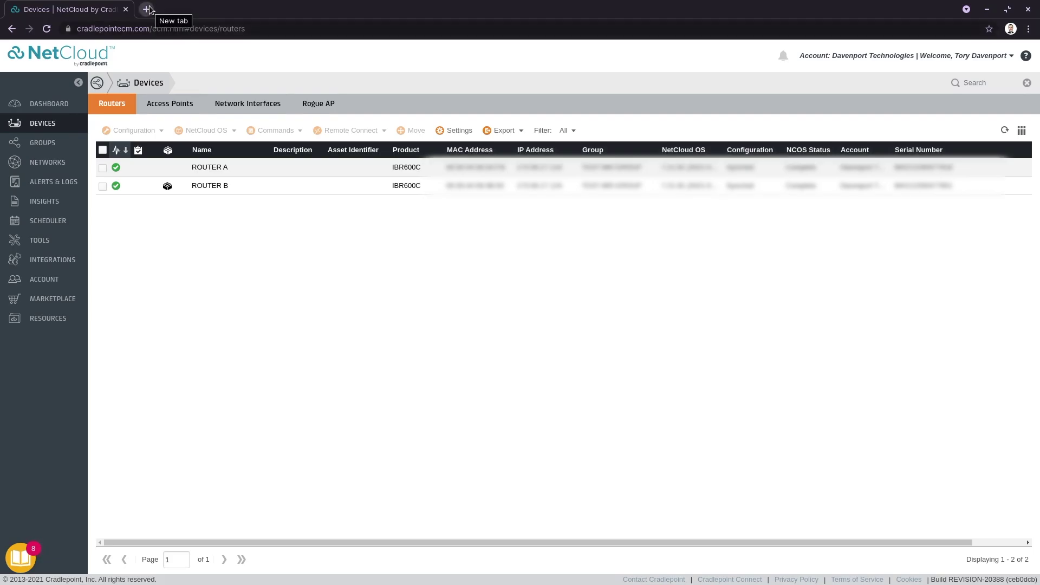
Load the router's local admin page at 192.168.0.2 in a new Chrome tab.
click(146, 10)
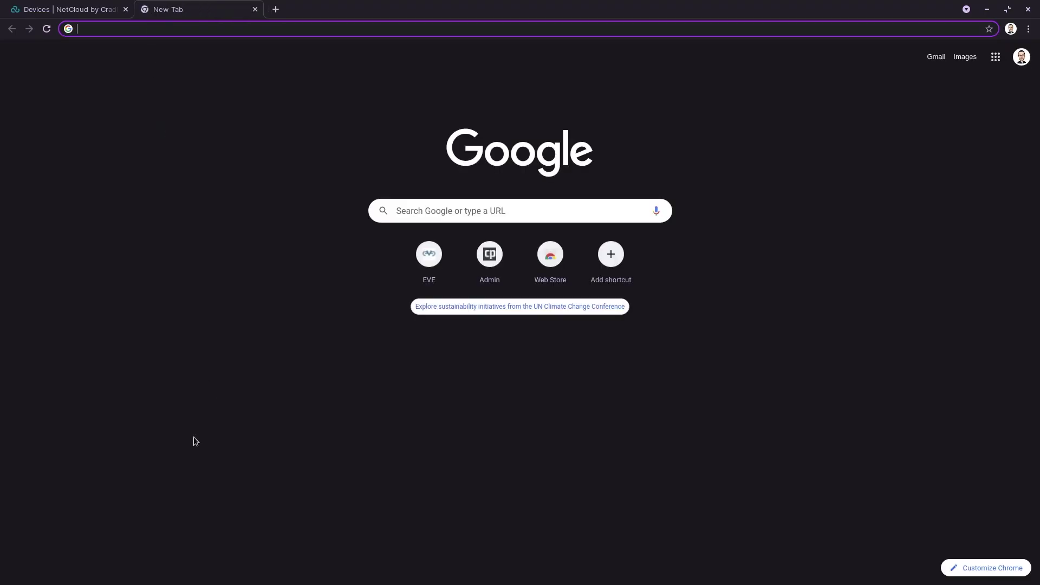
text(192.)
key(Return)
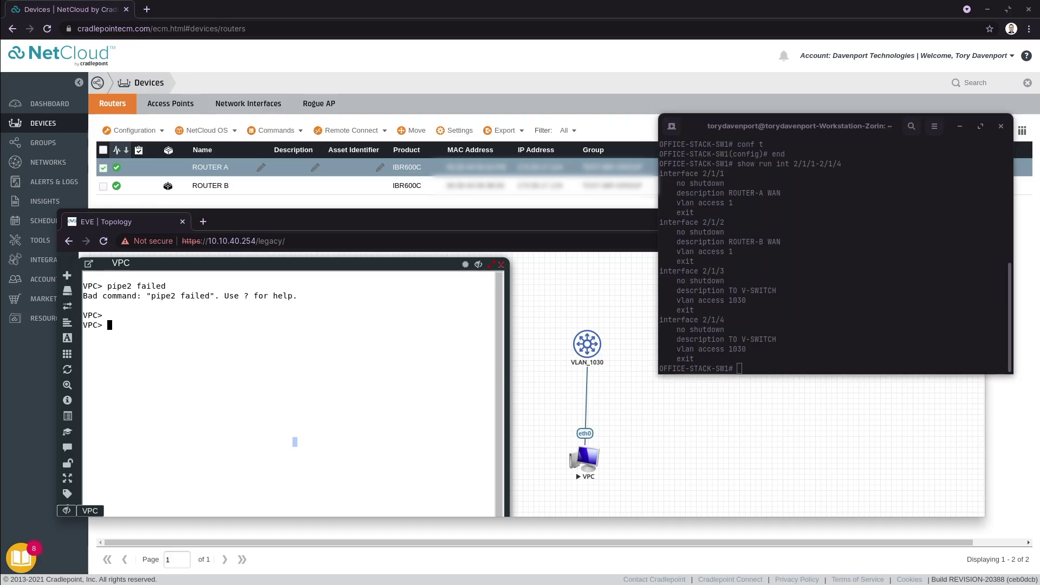
Highlight the ROUTER-A WAN port description and the first port's VLAN lines in the switch config.
drag(866, 130, 732, 145)
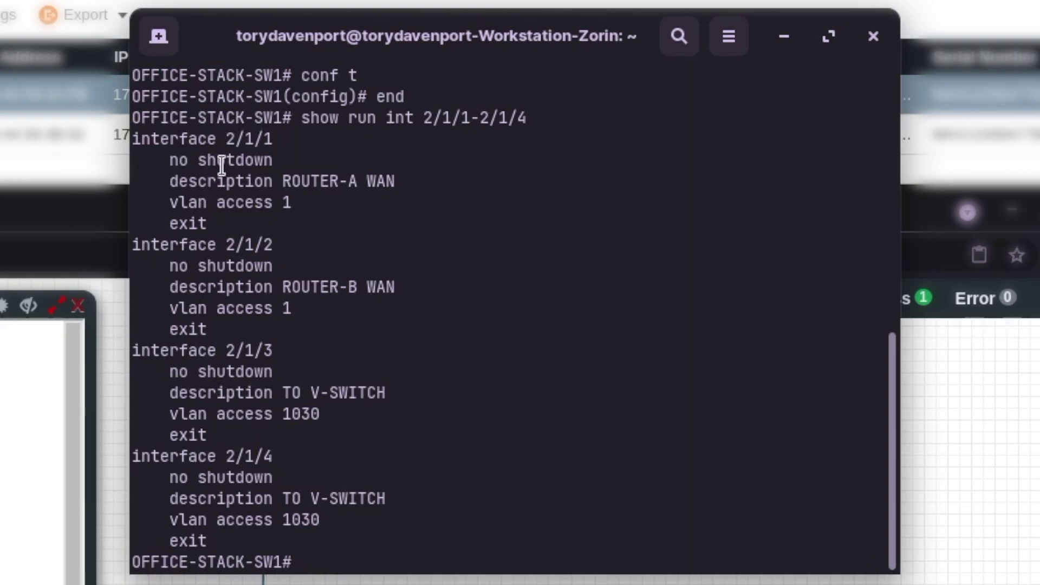
drag(225, 174, 373, 174)
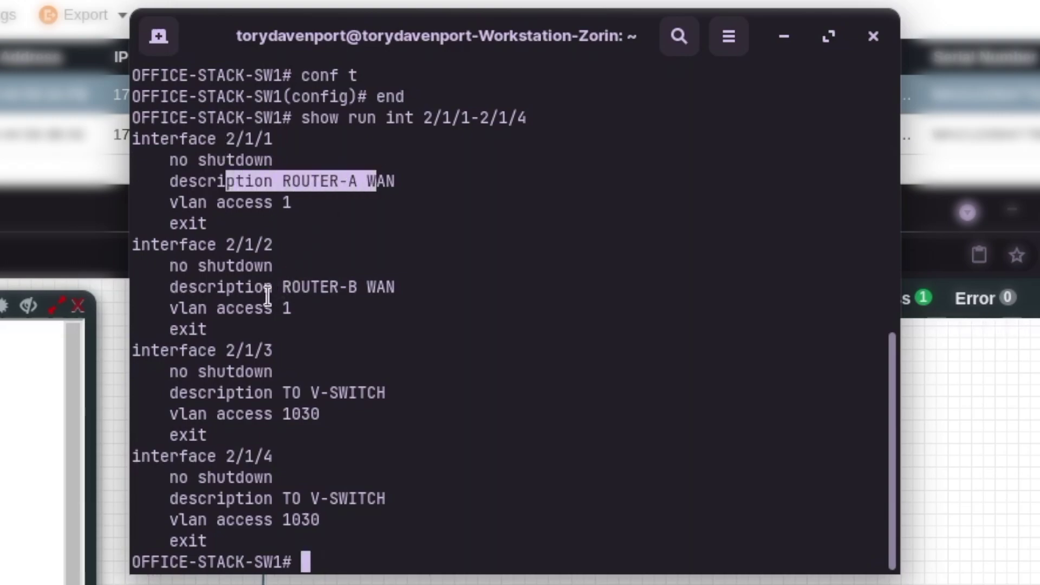
drag(266, 307, 384, 278)
click(385, 277)
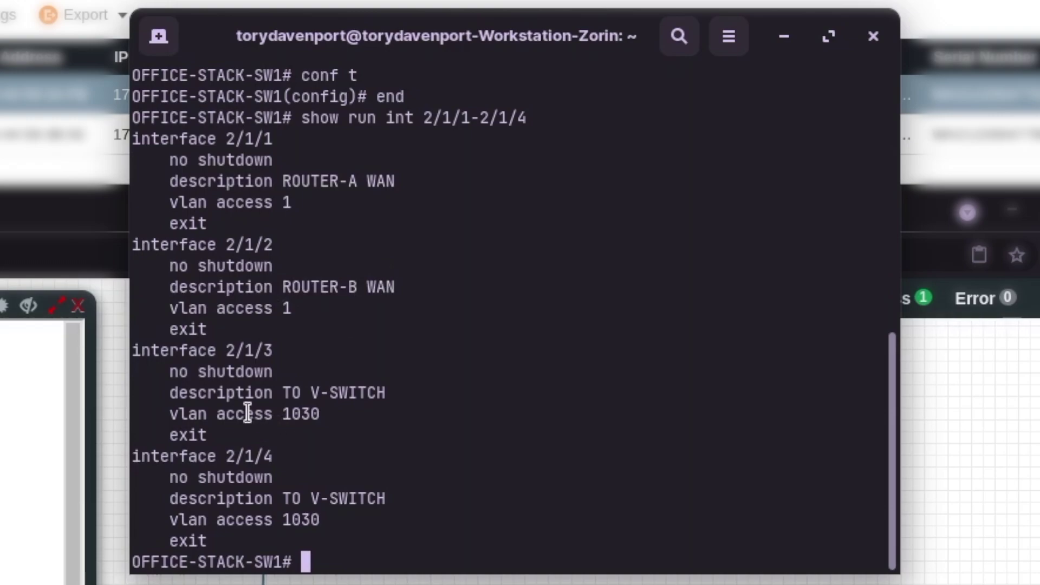
Highlight the vlan access 1030 settings on ports 2/1/3 and 2/1/4, then minimize the terminal.
drag(245, 414, 338, 405)
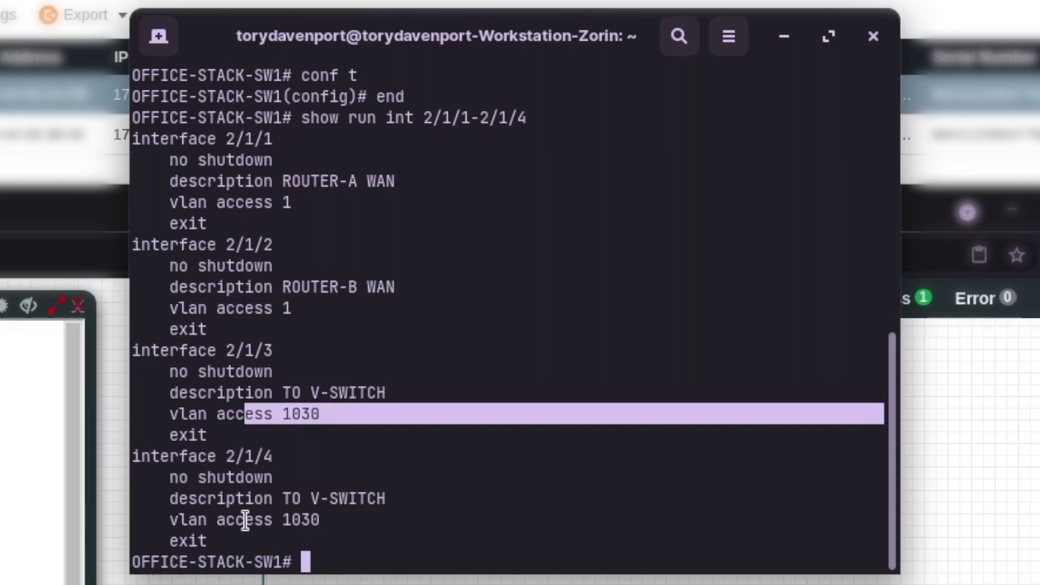
drag(245, 519, 341, 519)
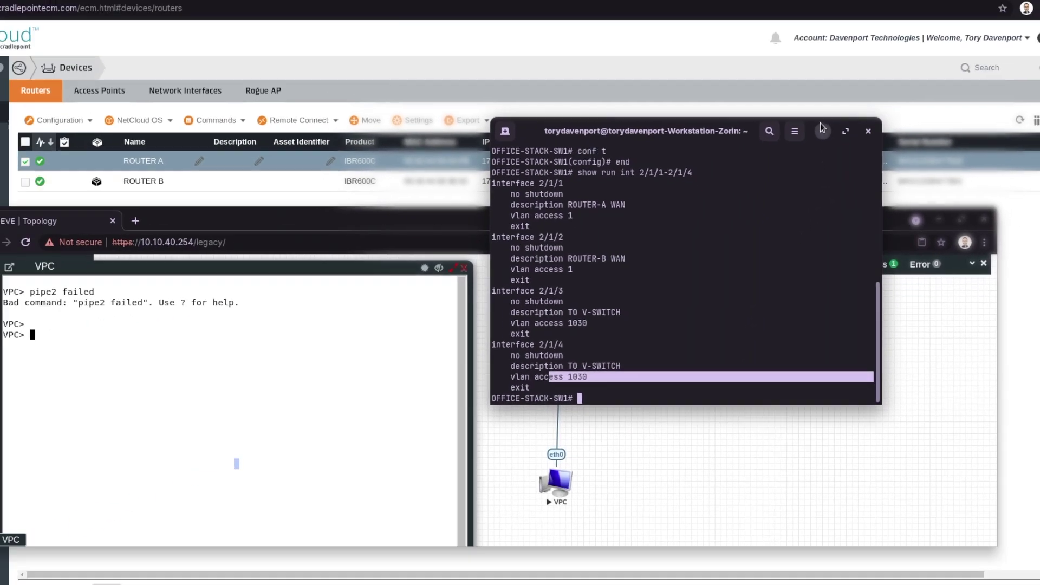
click(780, 22)
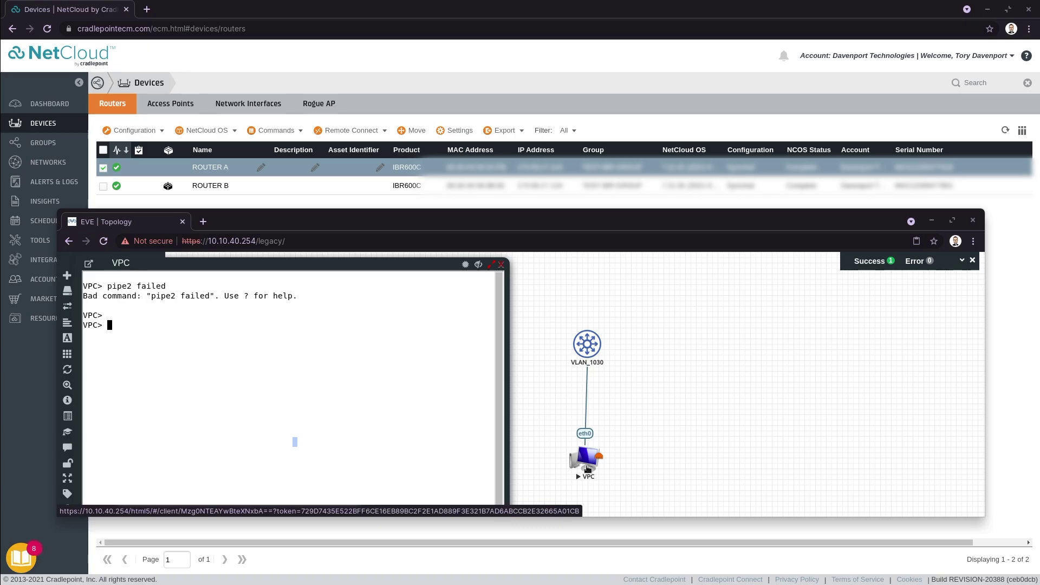
Shift the VPC console right and down and lower the EVE Topology window beside it.
drag(367, 267, 393, 266)
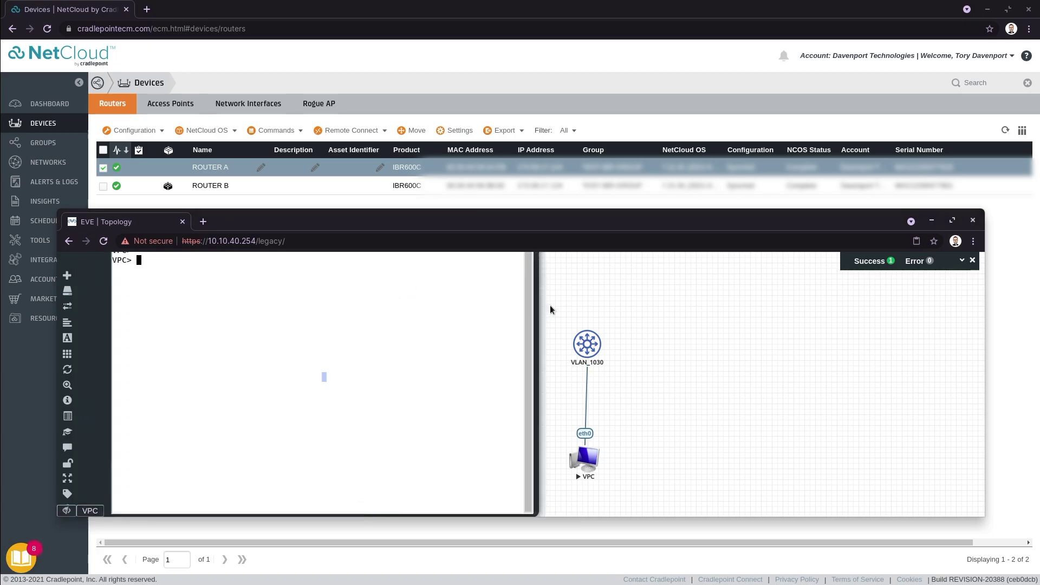
drag(542, 210, 539, 196)
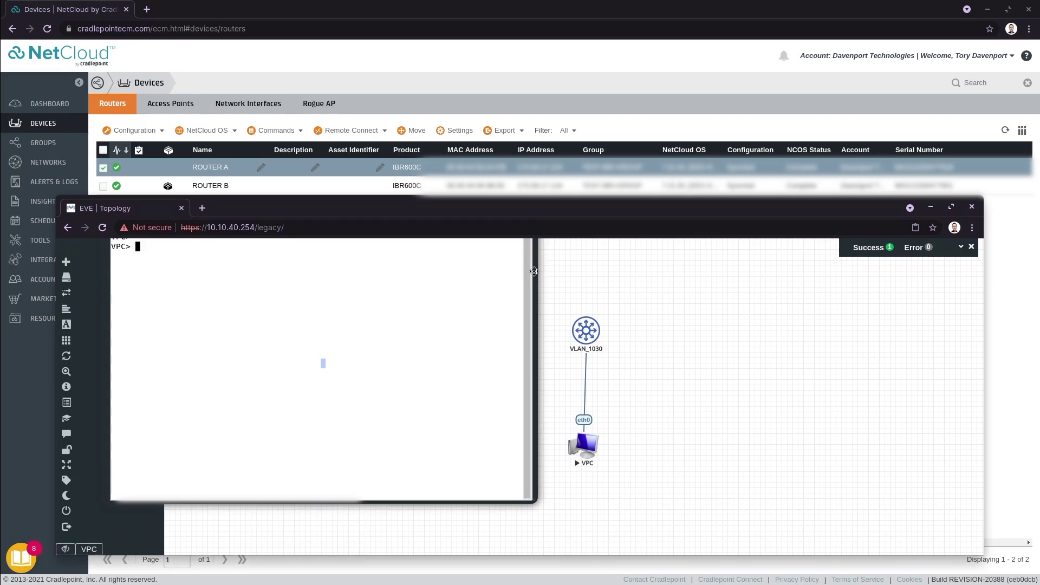
drag(534, 276, 535, 307)
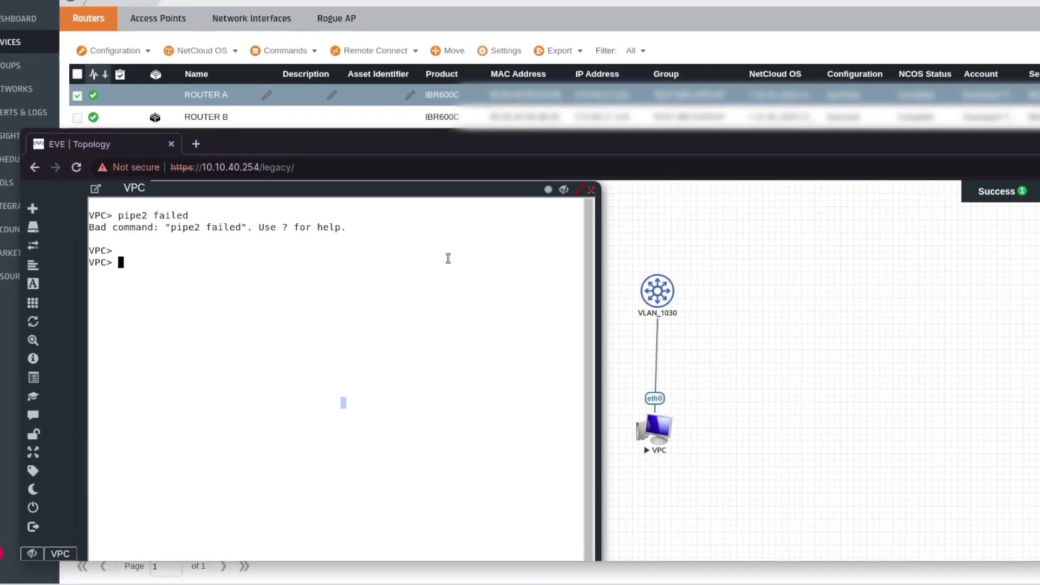
Get the VPC a DHCP address (192.168.0.151/24) and ping 8.8.8.8.
text(ip dh)
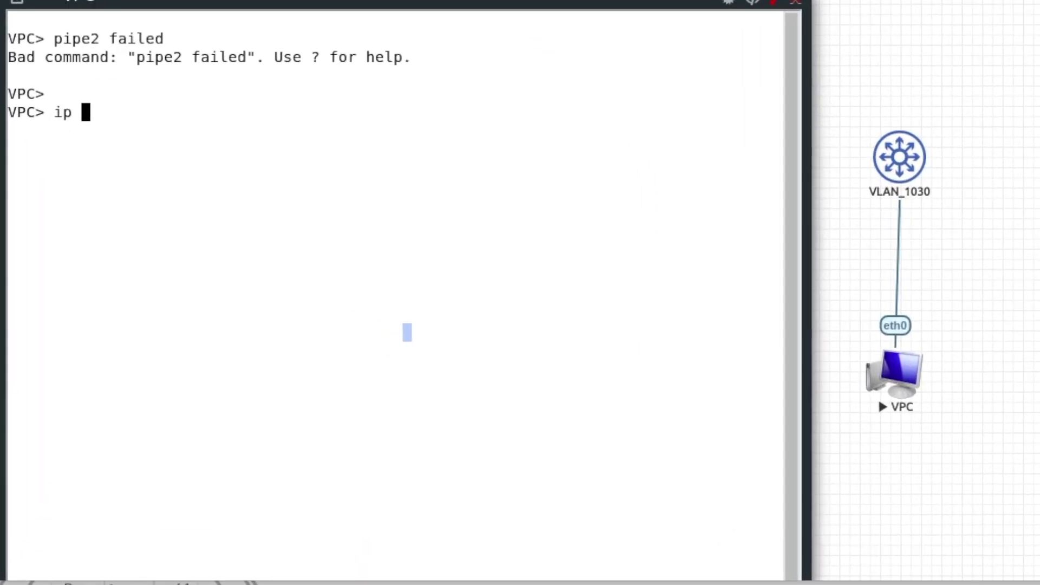
text(cp)
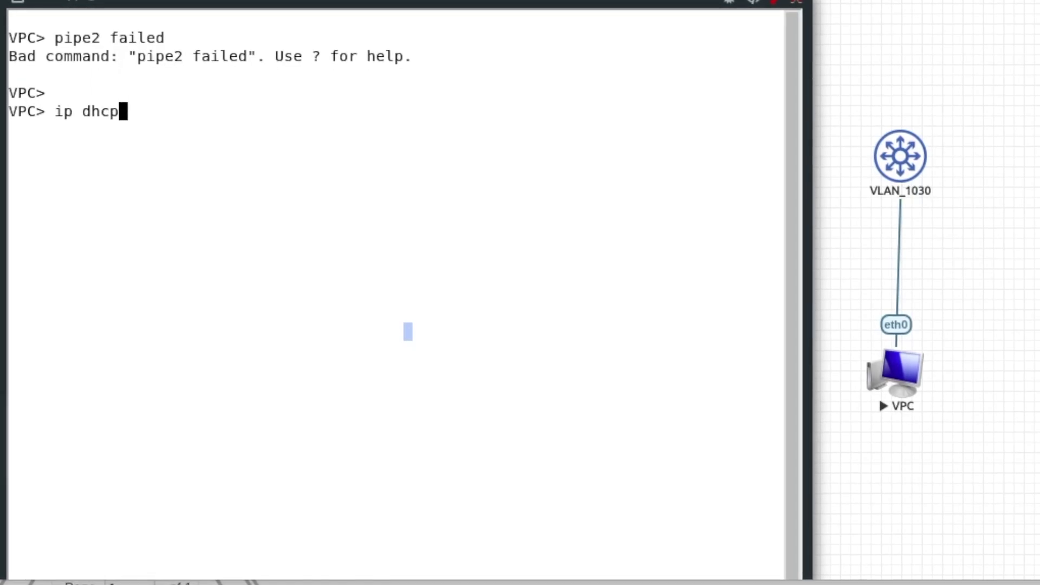
key(Return)
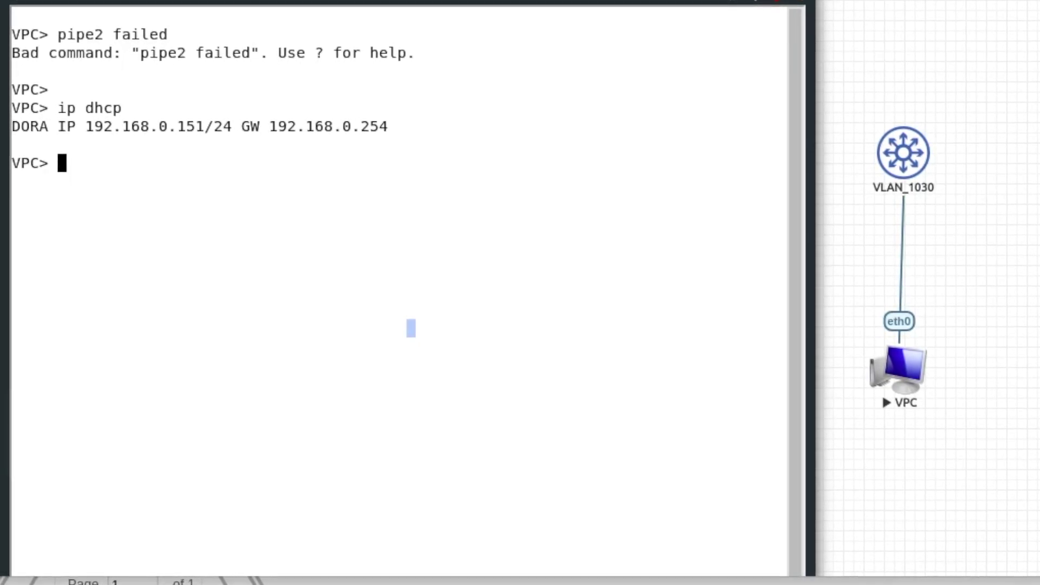
text(ping )
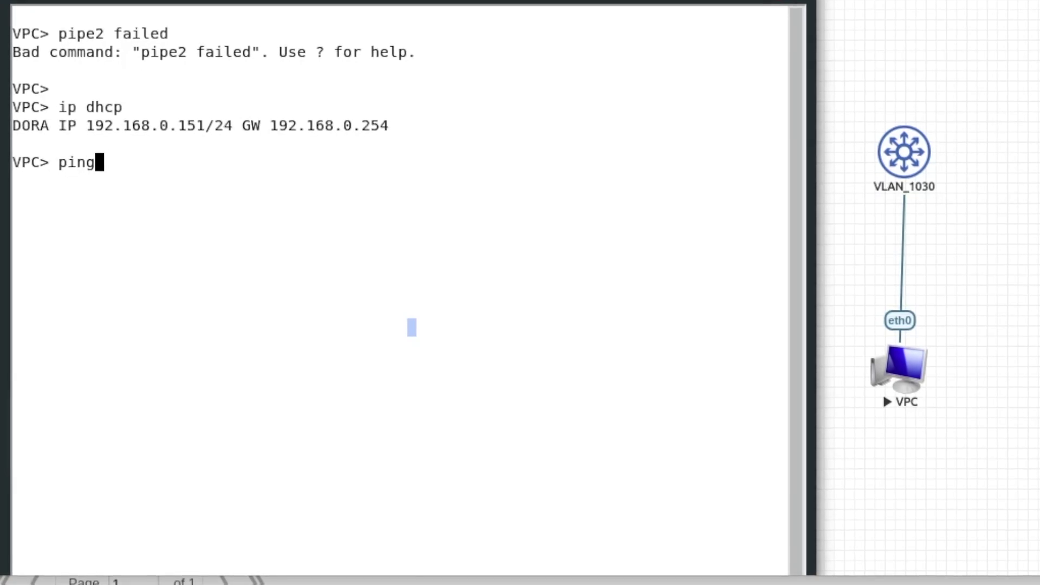
text(8.8.8.8)
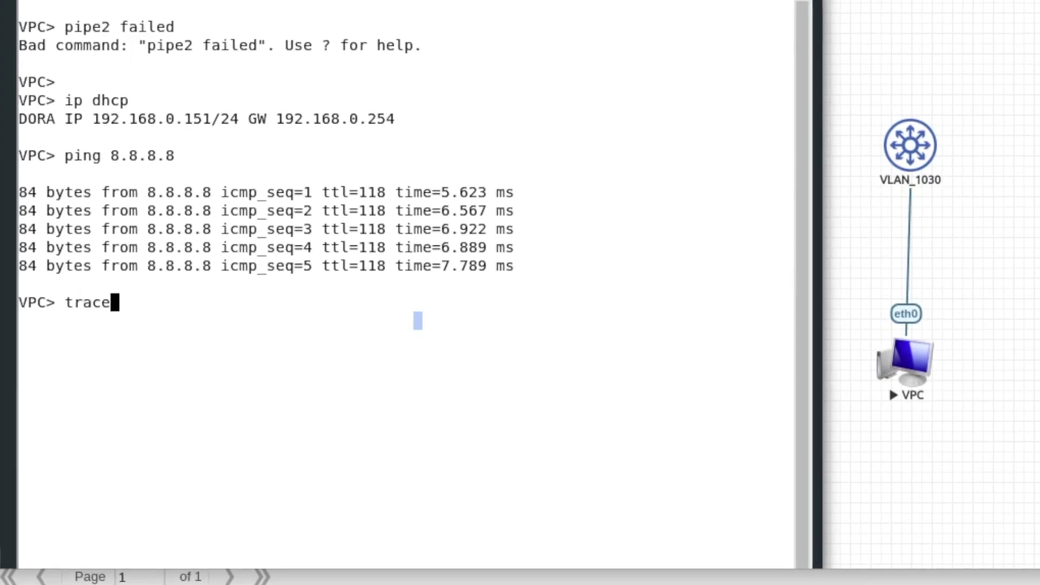
Trace 8.8.8.8 and highlight first hop 192.168.0.1.
text(8.8.8.8)
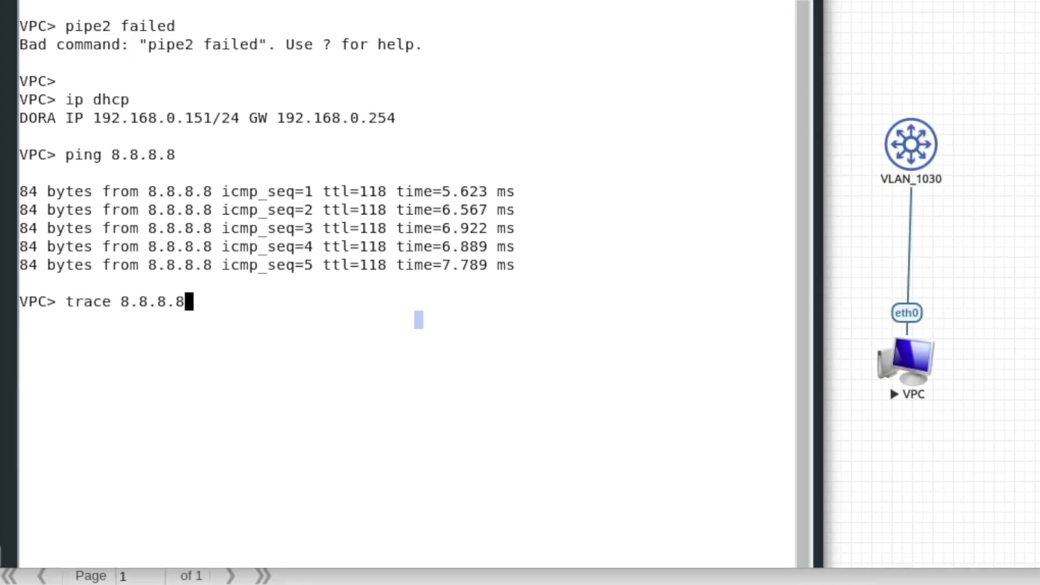
key(Return)
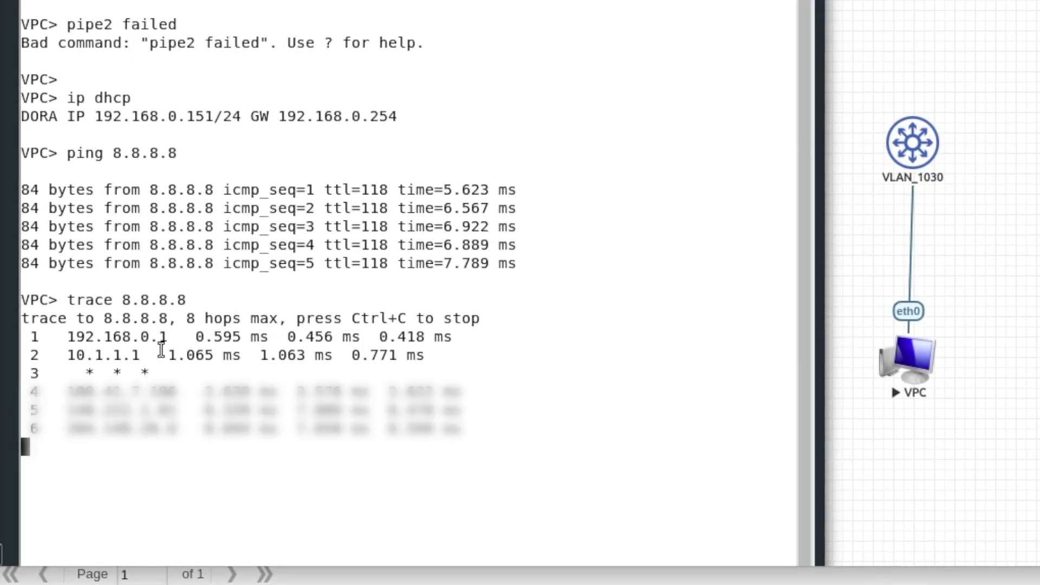
drag(172, 336, 69, 336)
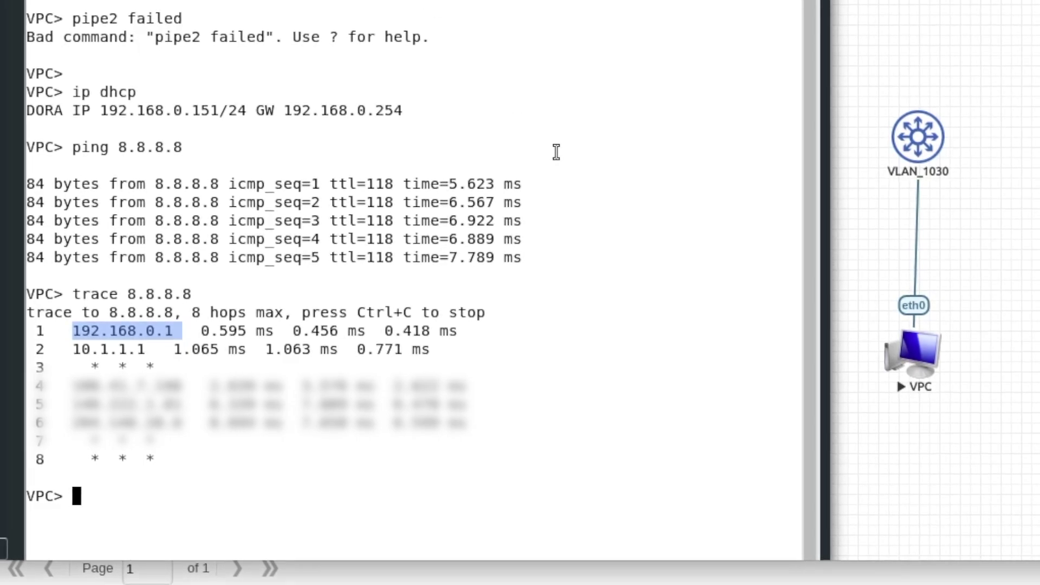
Run a 100000-count ping to 8.8.8.8 through the failover, stopping it after the timeouts.
text(ping 8.8.)
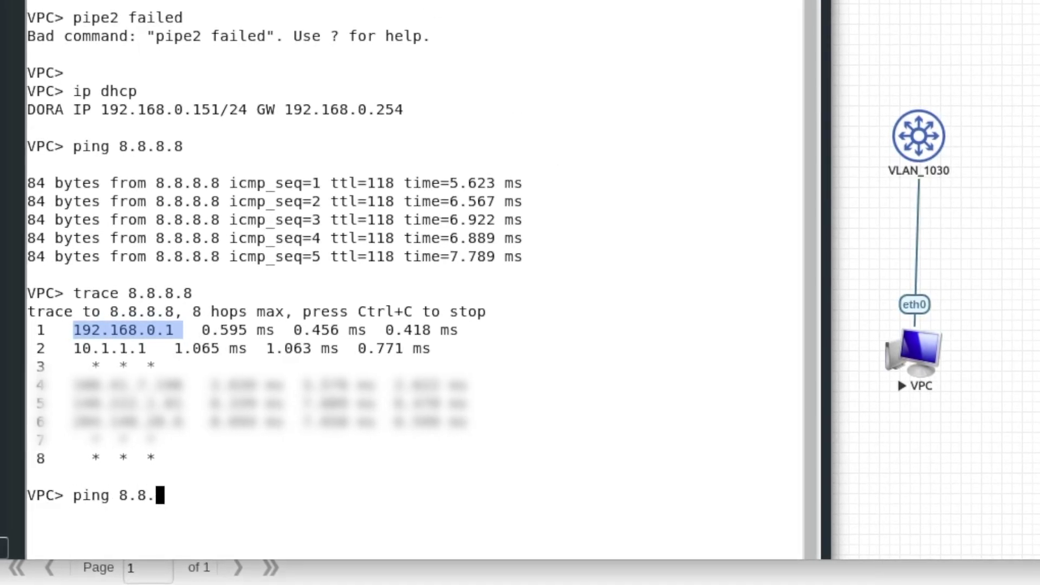
text(8.8 -c)
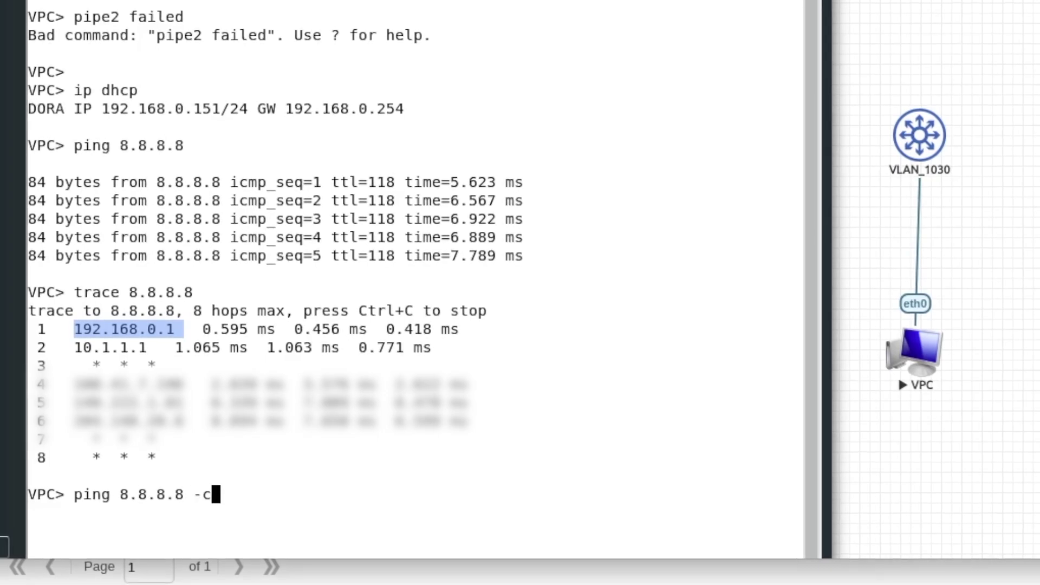
text( 100000)
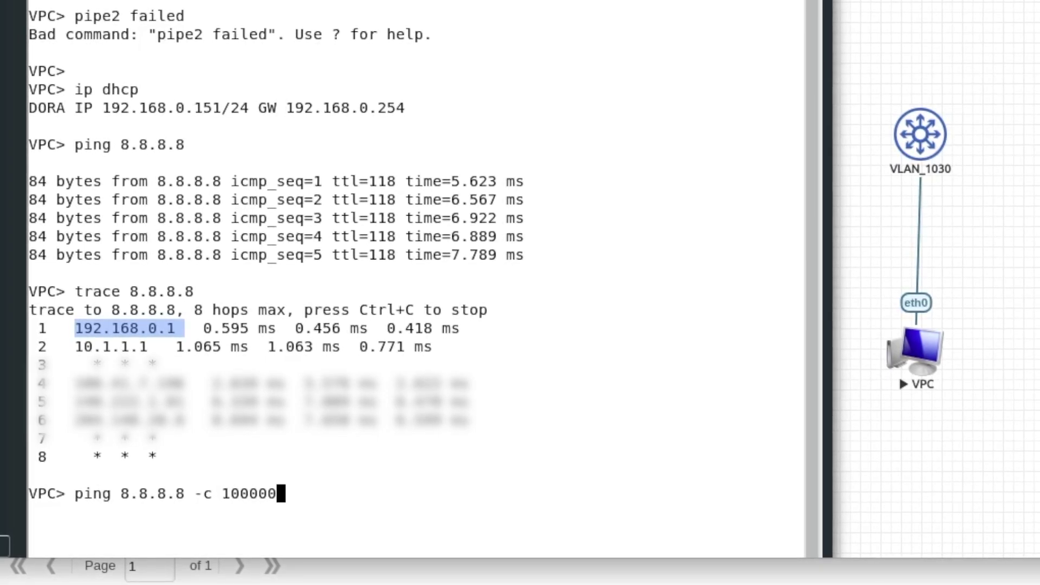
key(Return)
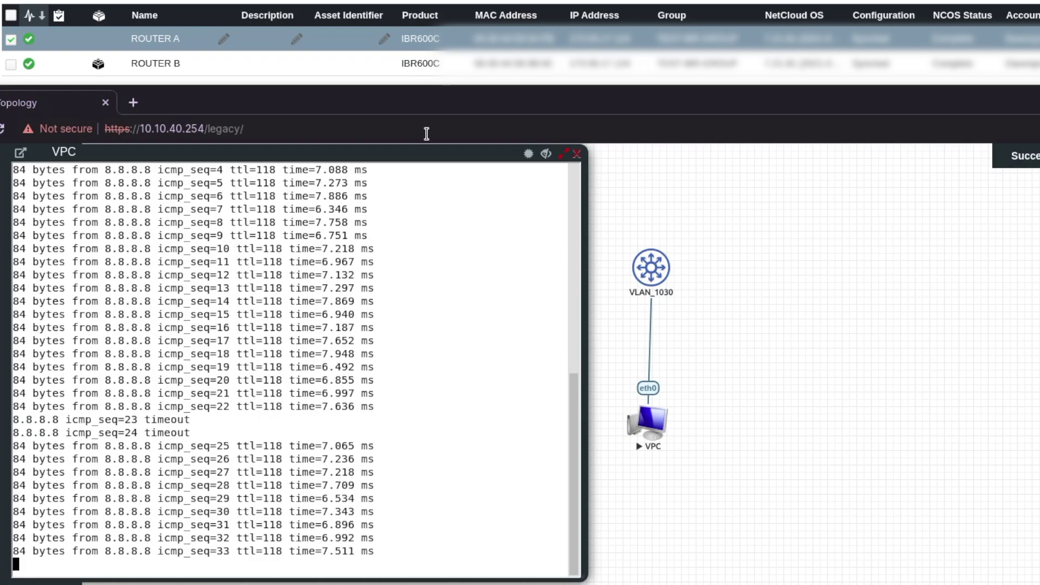
key(ctrl+c)
Trace 8.8.8.8 and highlight the new first hop 192.168.0.2.
text(trace)
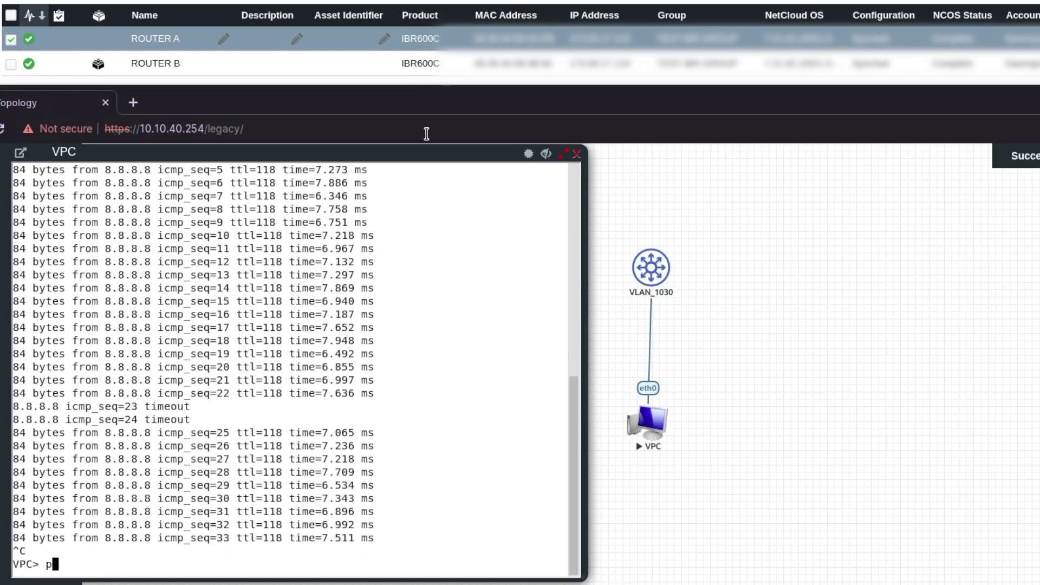
text( 8.8.8.8)
key(Return)
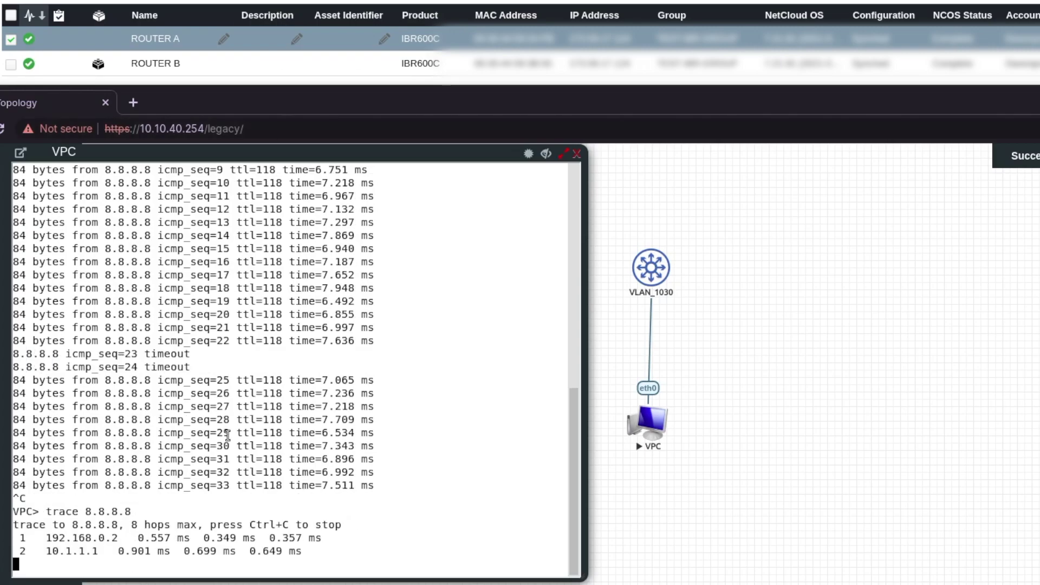
drag(122, 485, 75, 487)
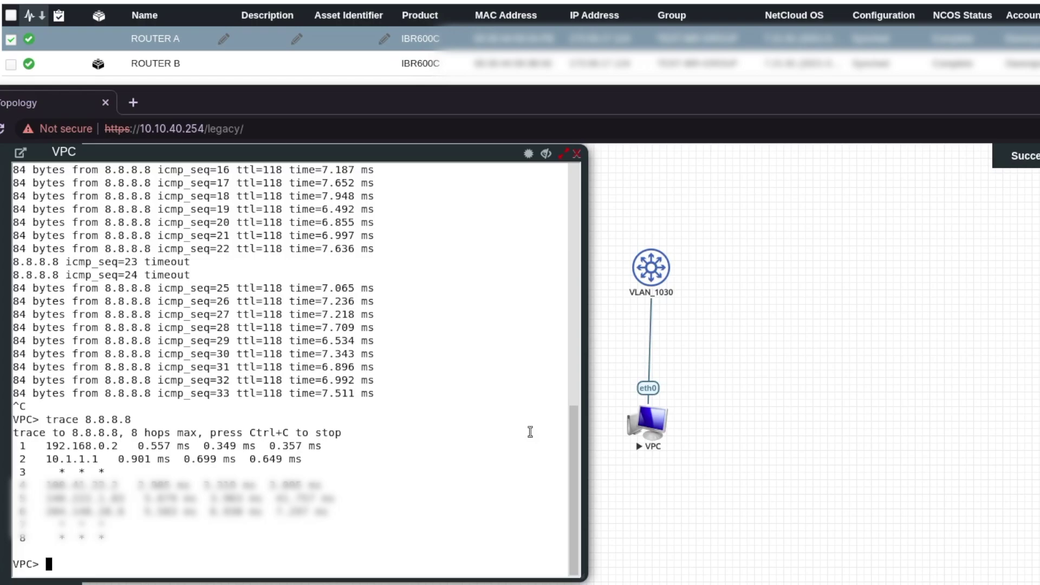
Ping 8.8.8.8 with -c 10000 past the seq 24–27 timeouts, then re-trace via 192.168.0.2.
text(ping 8.8.8.8 -c 10000)
key(Return)
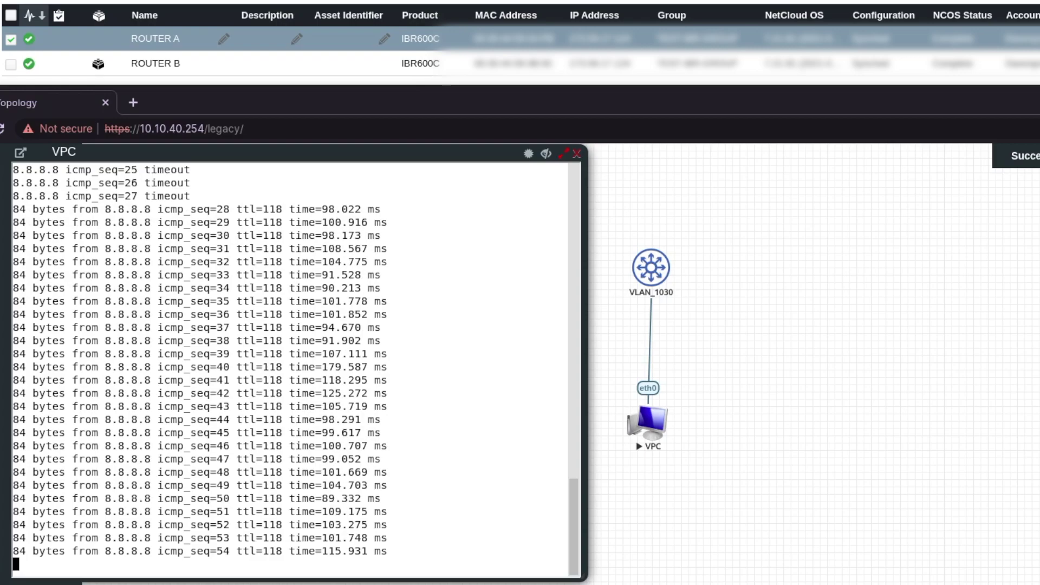
key(ctrl+c)
text(trac)
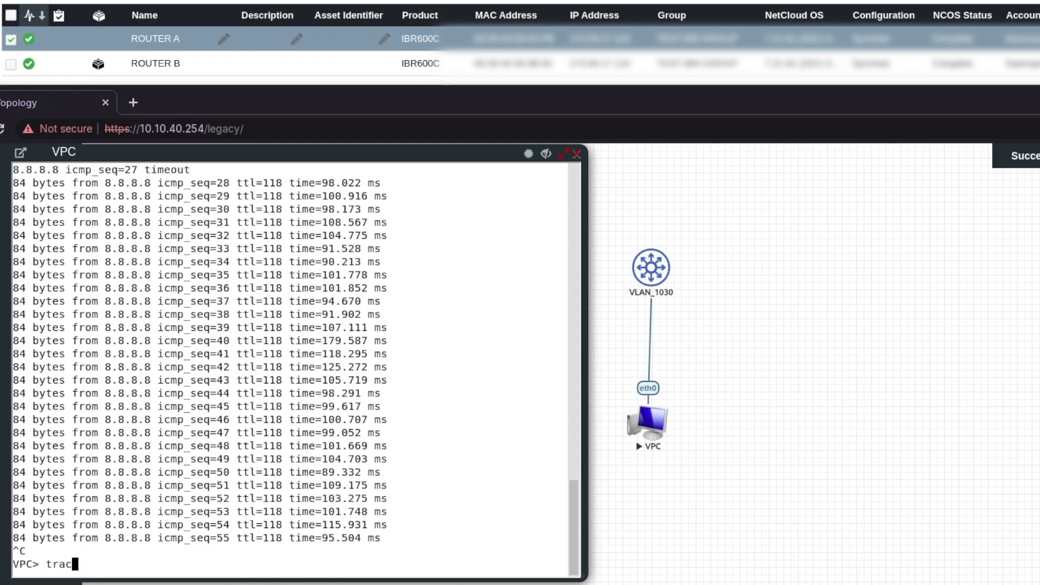
text(e 8.8.8.8.)
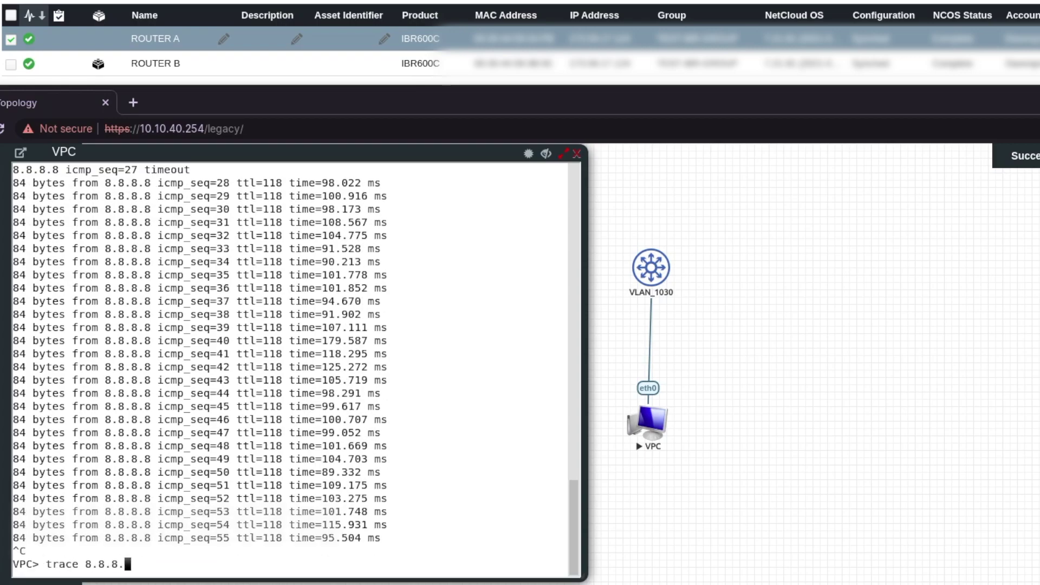
key(Return)
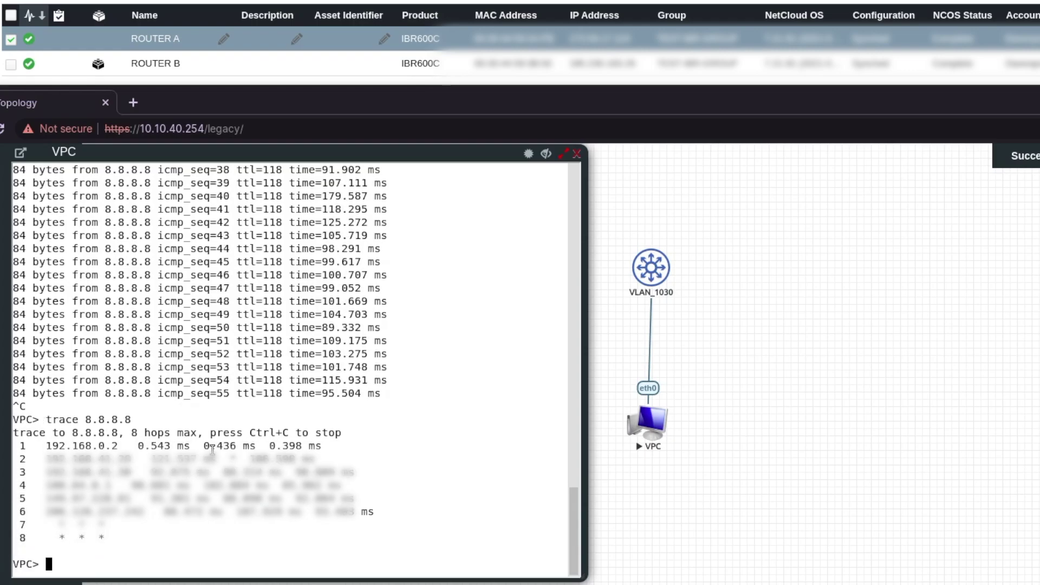
Start another ping to 8.8.8.8 in the VPC console to watch the failback.
text(ping 8.8.8.8 -c 10000)
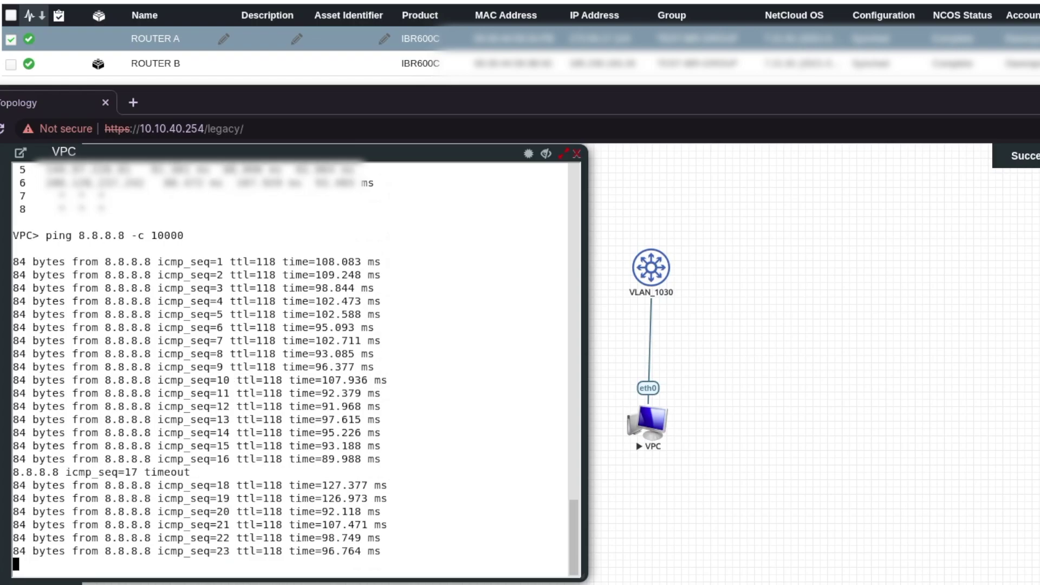